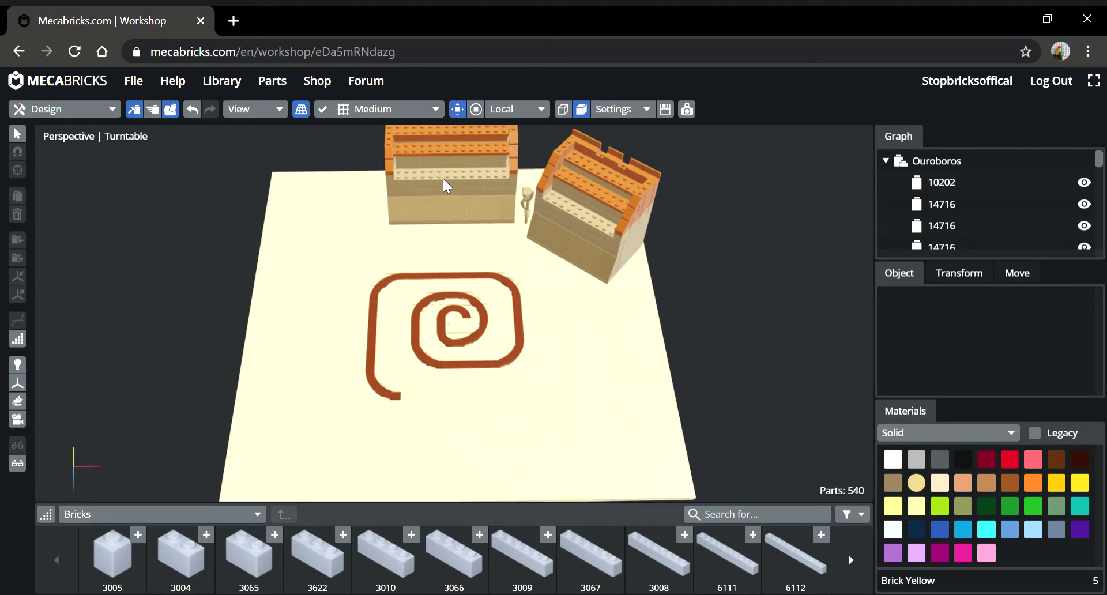
- Examine the spiral and the two stepped buildings from several angles, focusing on the straight building's front 2X16 plate
right_drag(427, 202, 259, 199)
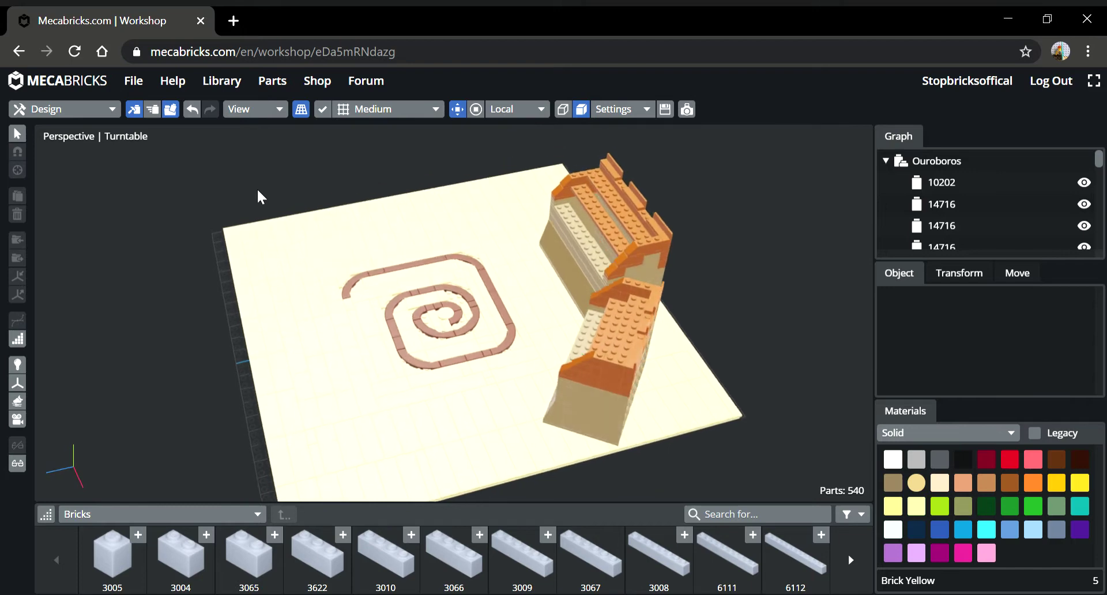
scroll(584, 254, up, 5)
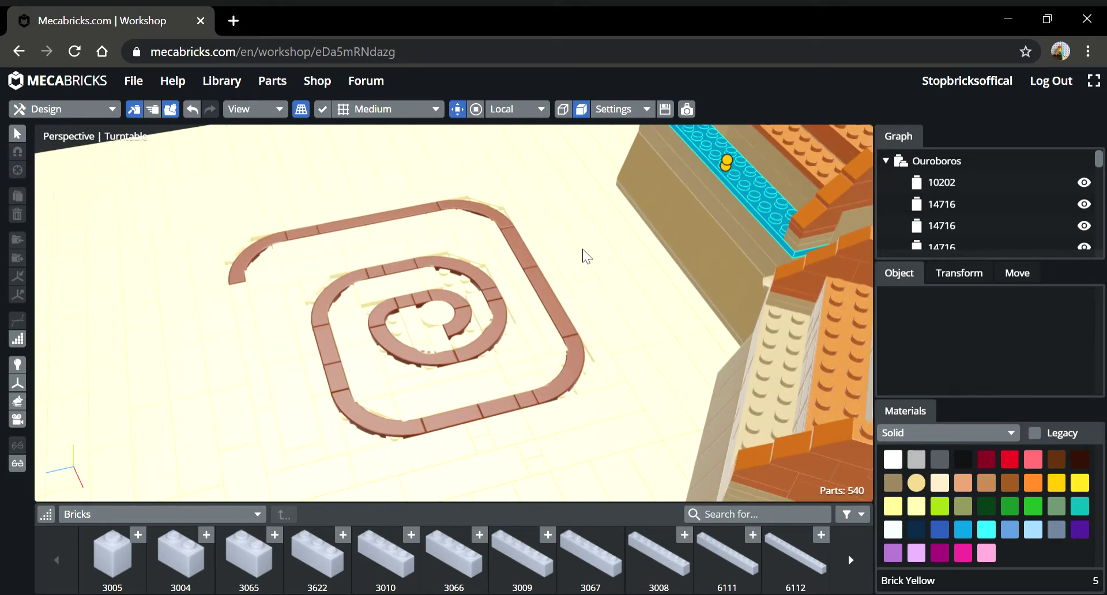
right_drag(568, 257, 571, 229)
key(ctrl+v)
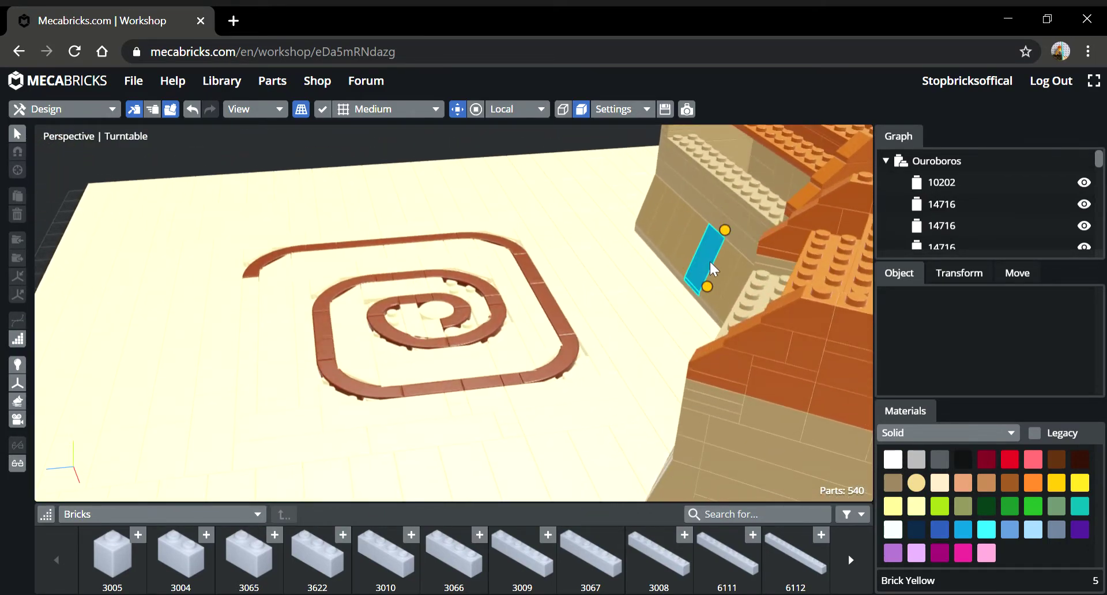
click(751, 213)
right_drag(750, 214, 804, 306)
click(776, 289)
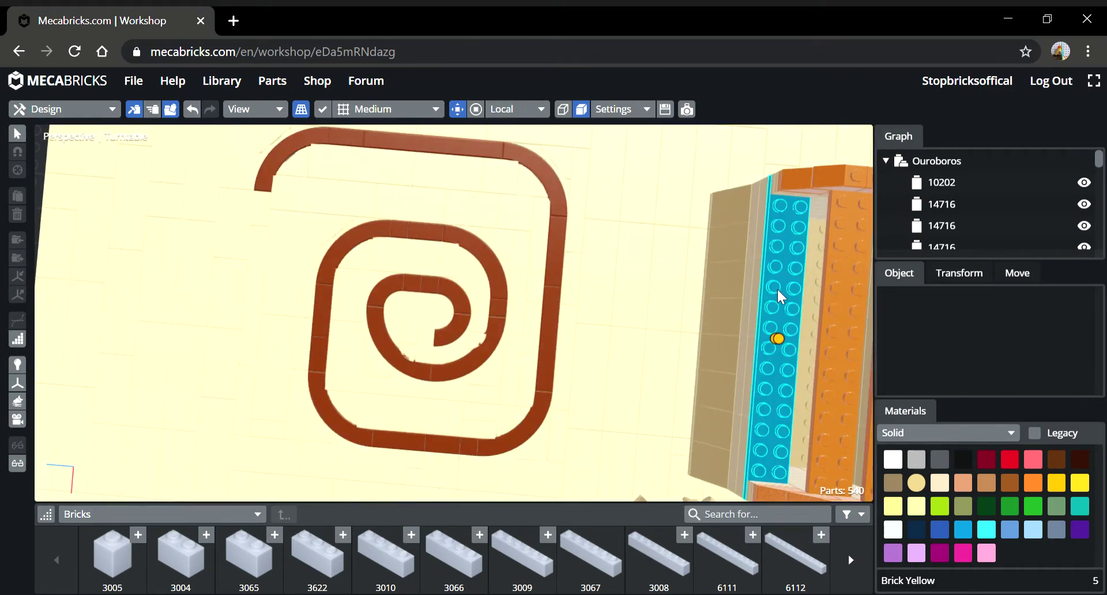
key(KP_1)
right_drag(601, 320, 604, 370)
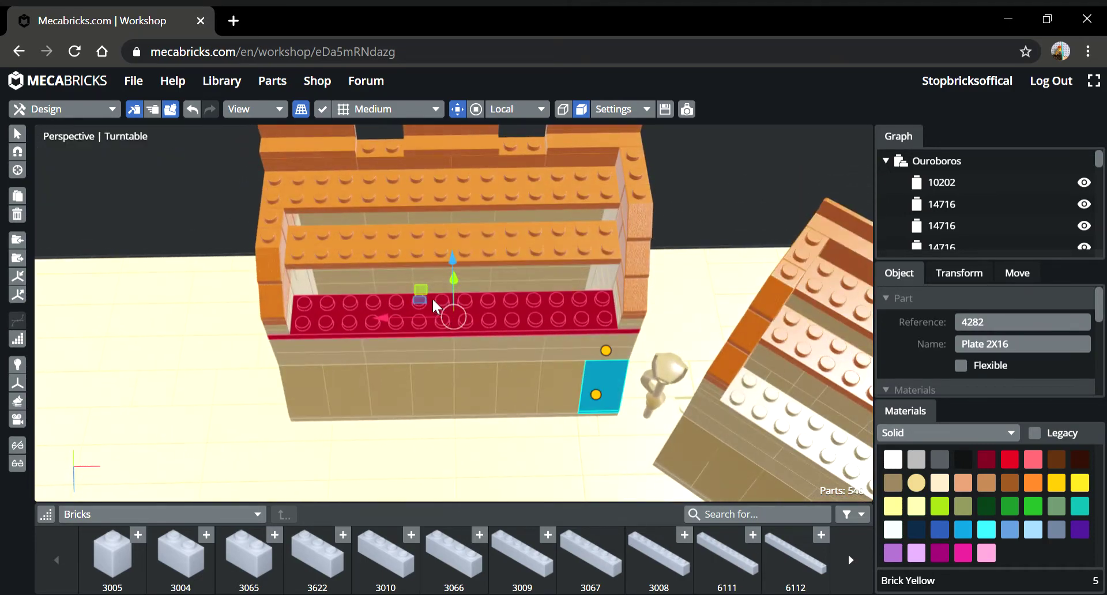
right_drag(381, 291, 357, 278)
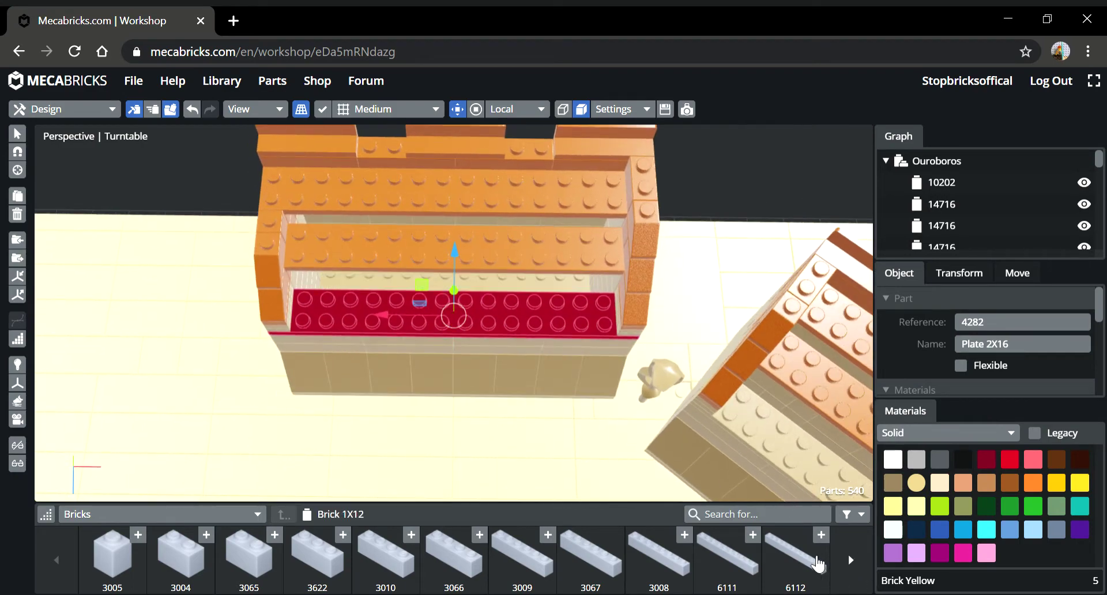
- Add a Brick 2X8 at the bottom corner of the straight building's back wall, beside the 1X4 brick without pins
click(851, 560)
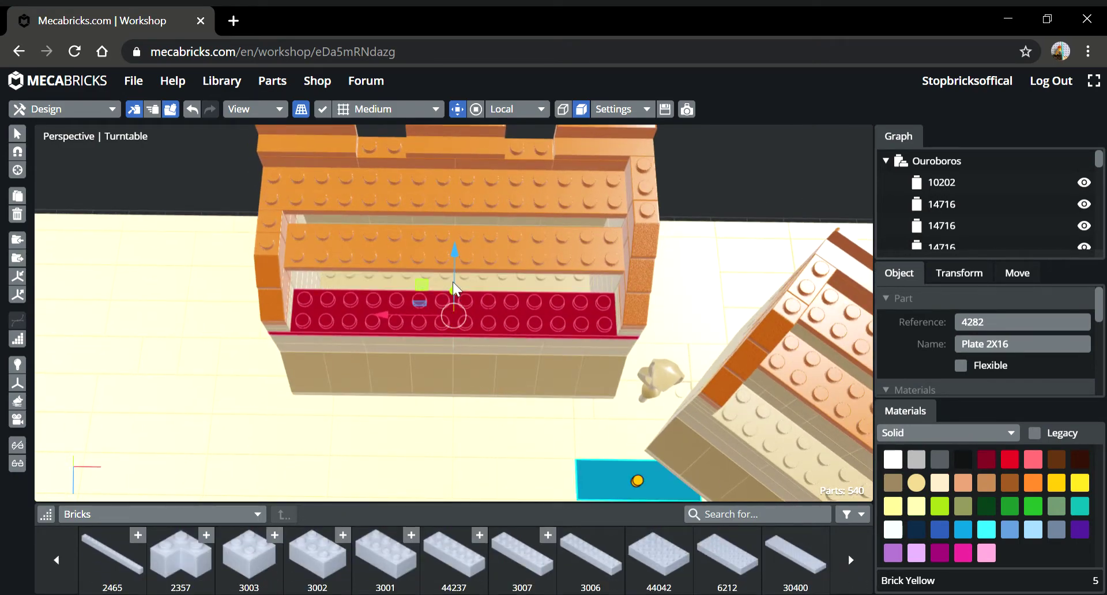
right_drag(386, 226, 725, 187)
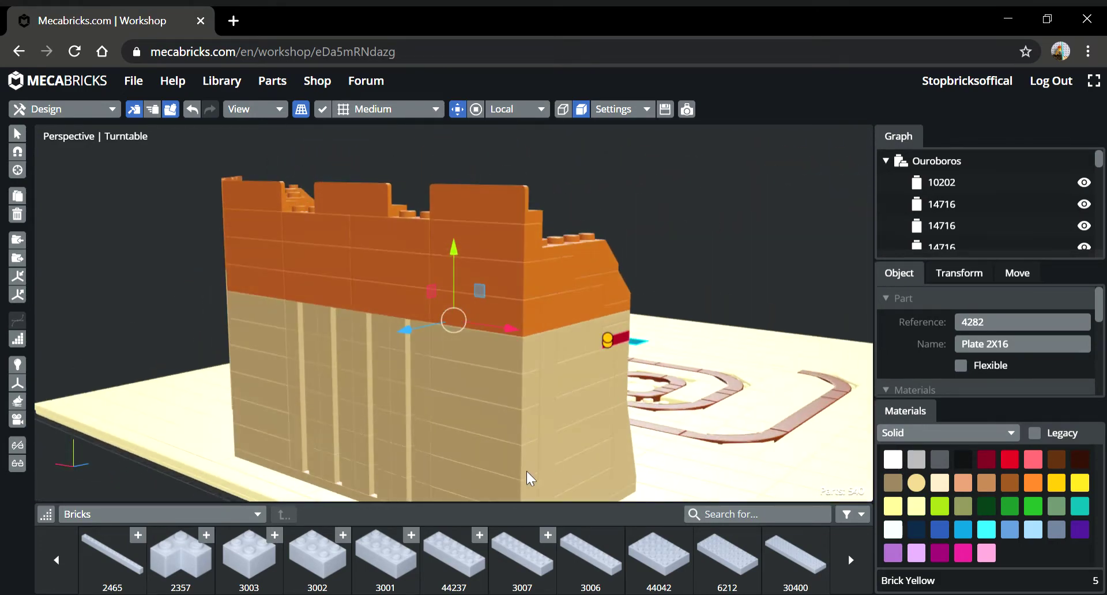
click(475, 478)
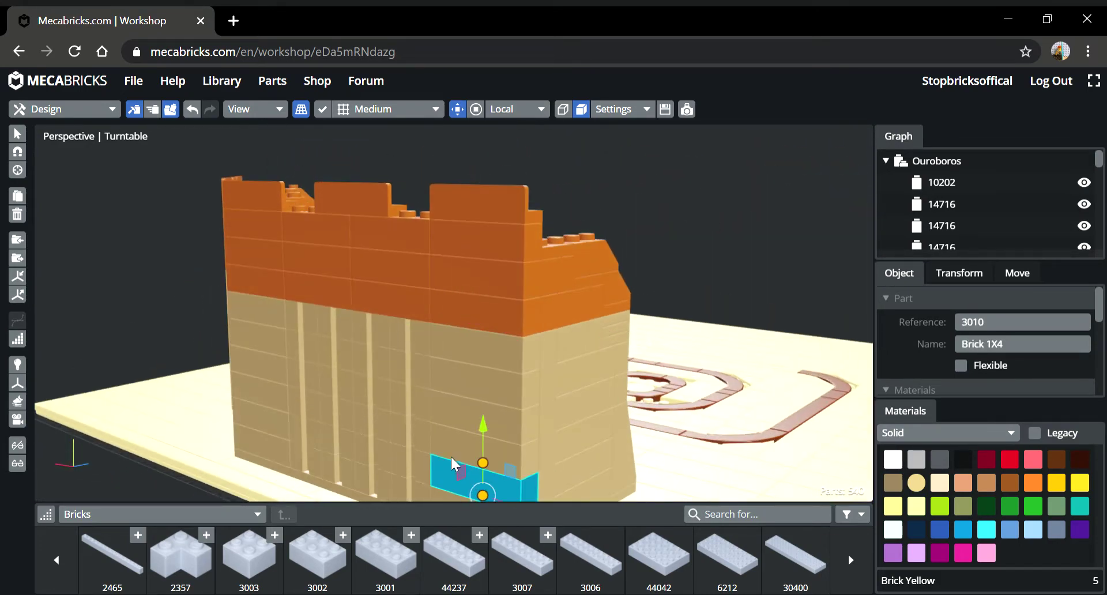
drag(508, 484, 455, 471)
click(456, 470)
right_drag(621, 372, 687, 359)
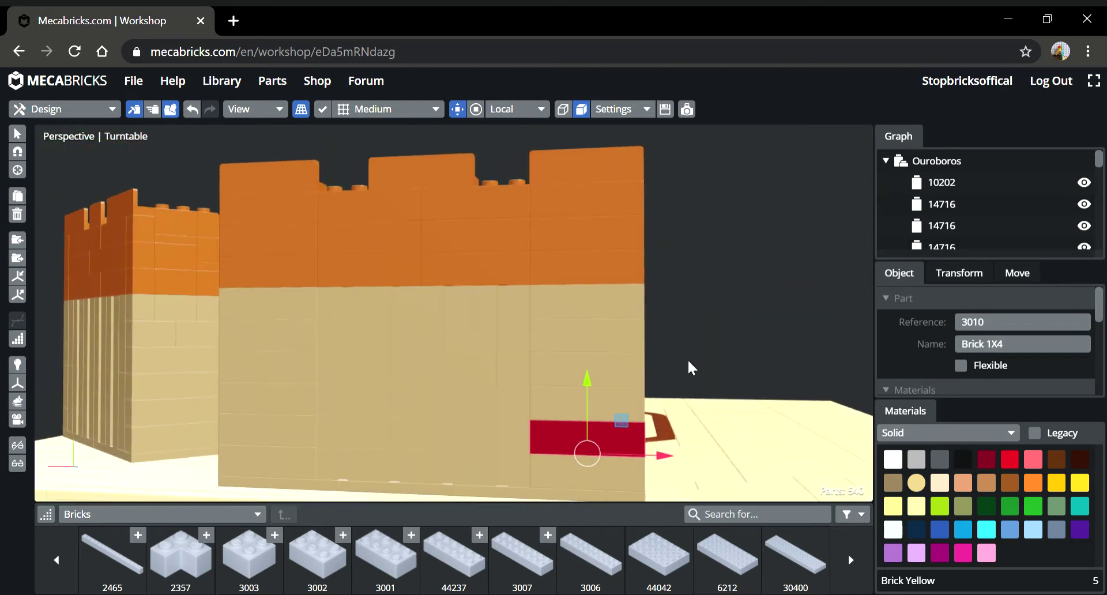
click(557, 479)
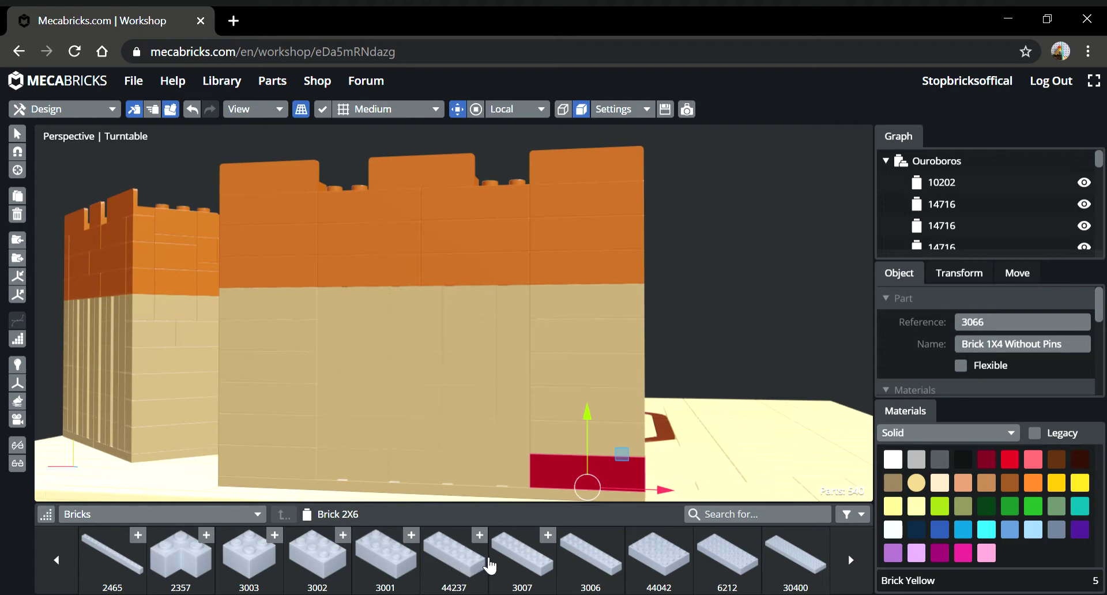
click(519, 555)
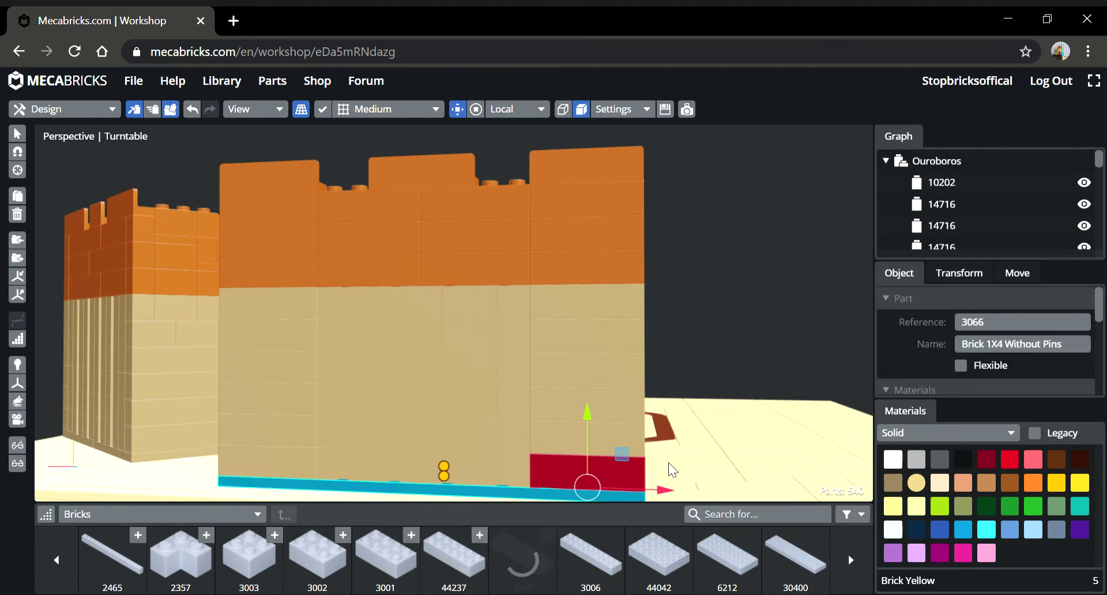
- Move the new Brick 2X8 along and inside the back wall, and colour it Sand Yellow
drag(665, 489, 567, 493)
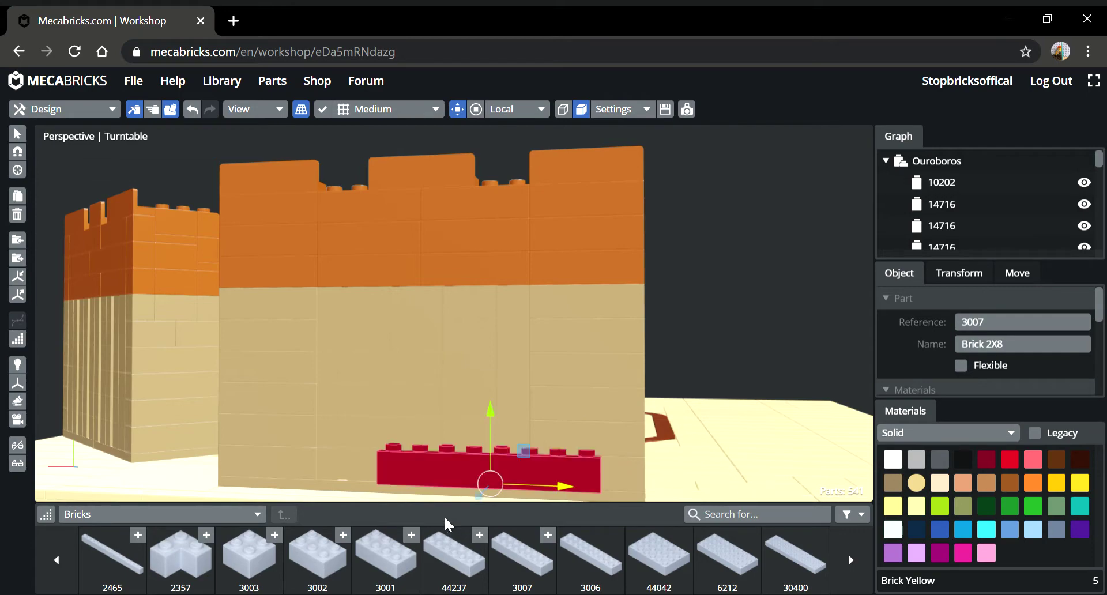
drag(477, 496, 488, 486)
drag(712, 369, 444, 430)
click(895, 485)
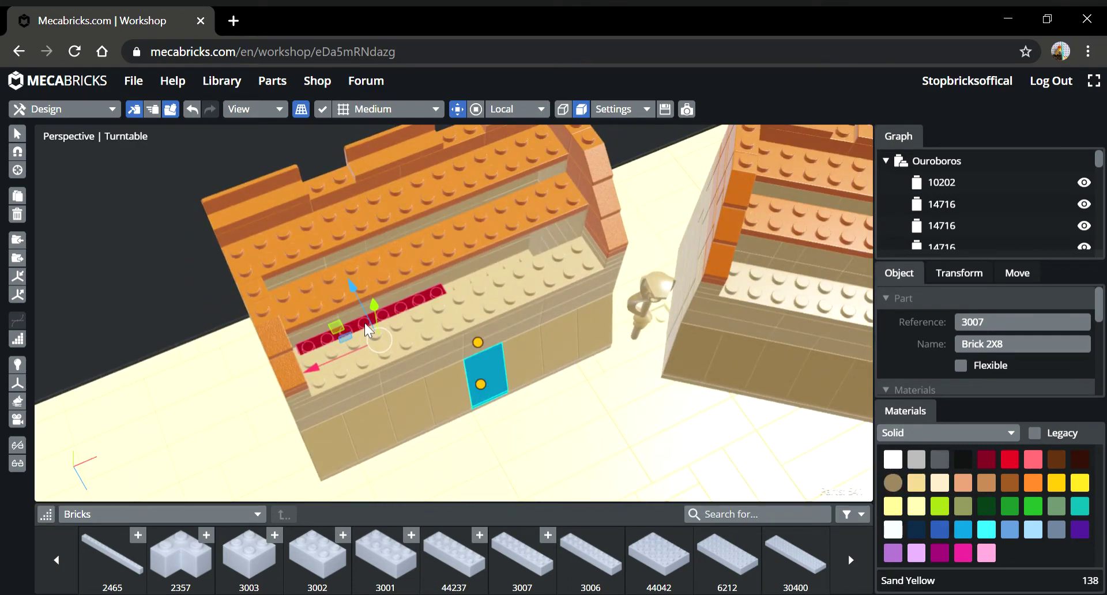
- Align the Brick 2X8 in the gap behind the building's front plate
scroll(364, 323, up, 5)
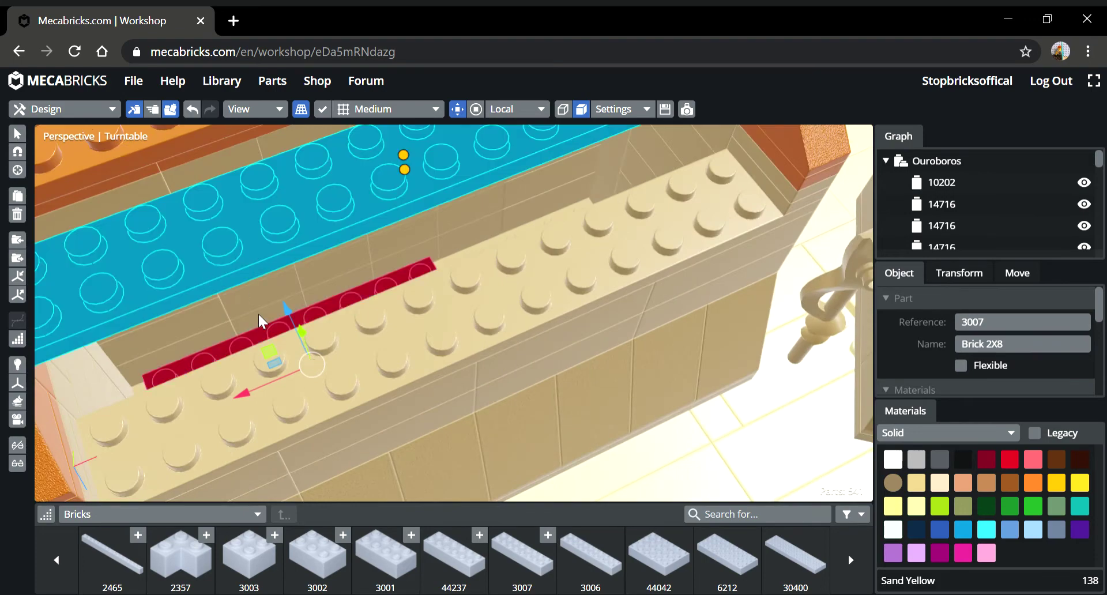
drag(258, 315, 285, 321)
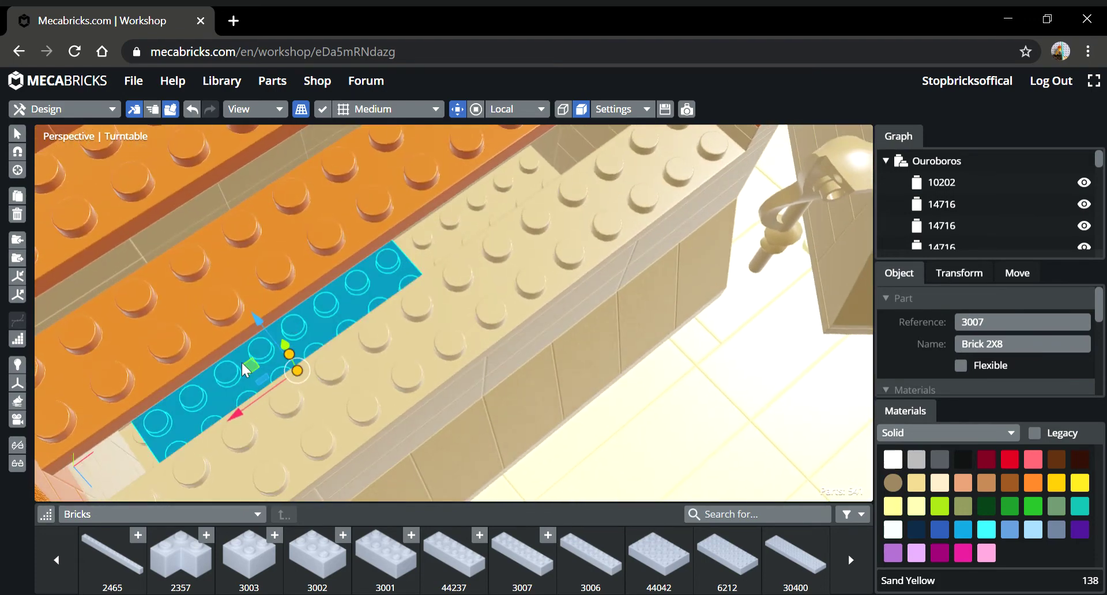
mouse_move(234, 417)
mouse_down()
mouse_move(223, 428)
mouse_move(244, 420)
mouse_up()
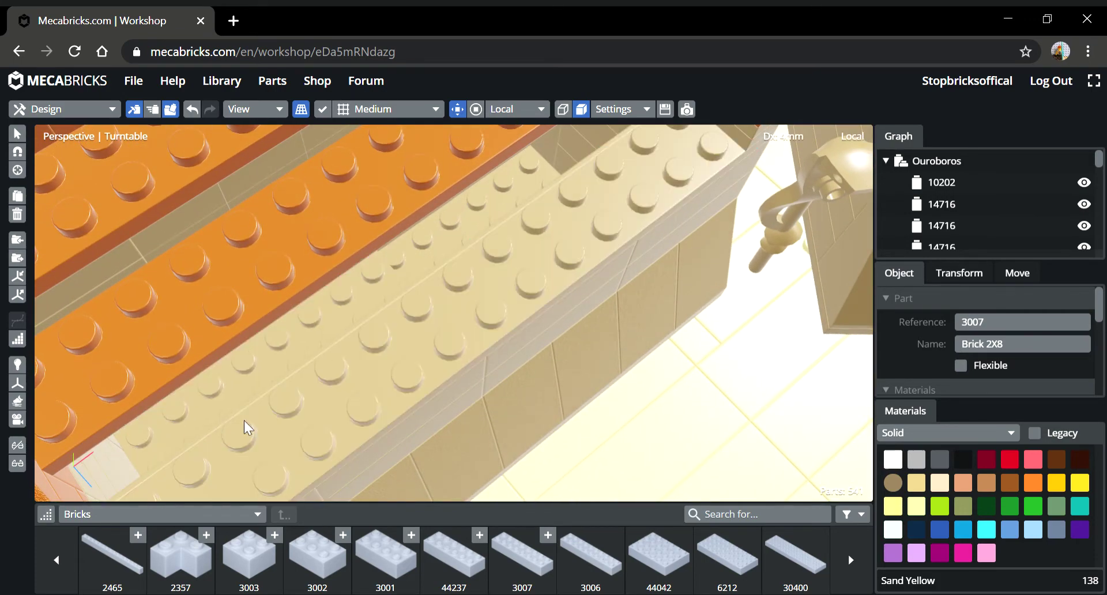
drag(406, 371, 319, 369)
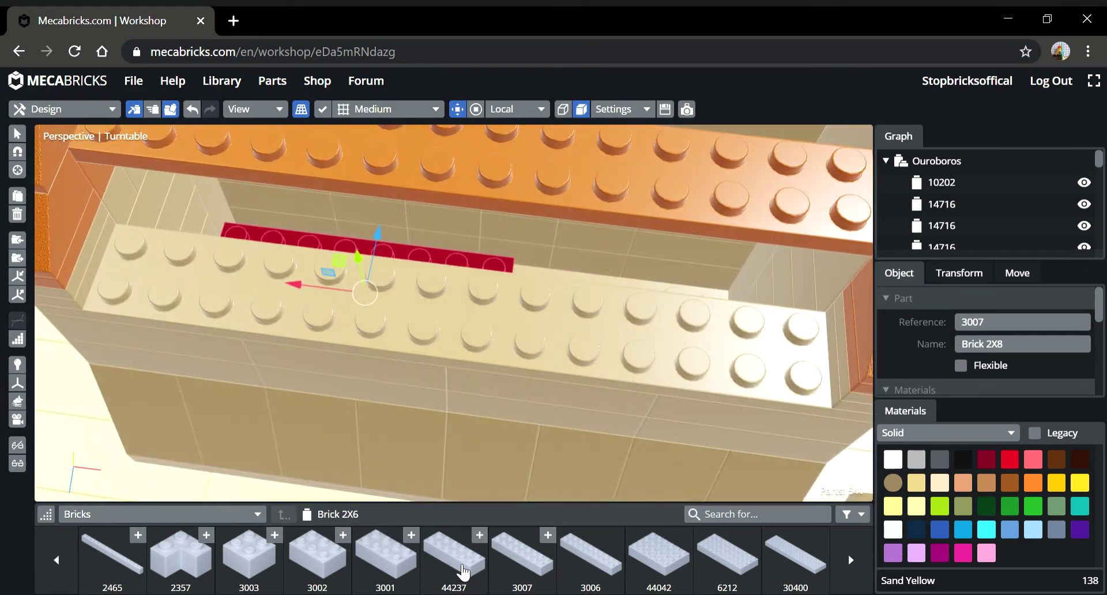
- Add a second Brick 2X8 behind the first one in the gap and keep a Brick 2X8 selected for adjustment
drag(538, 572, 374, 149)
click(427, 260)
right_drag(491, 314, 548, 287)
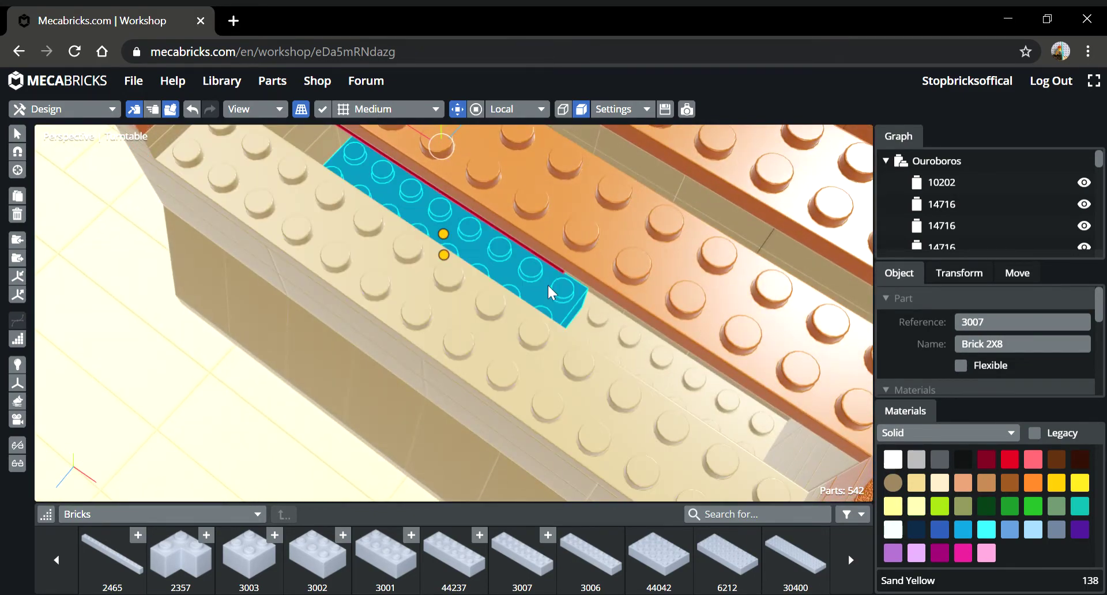
click(400, 242)
drag(464, 220, 556, 244)
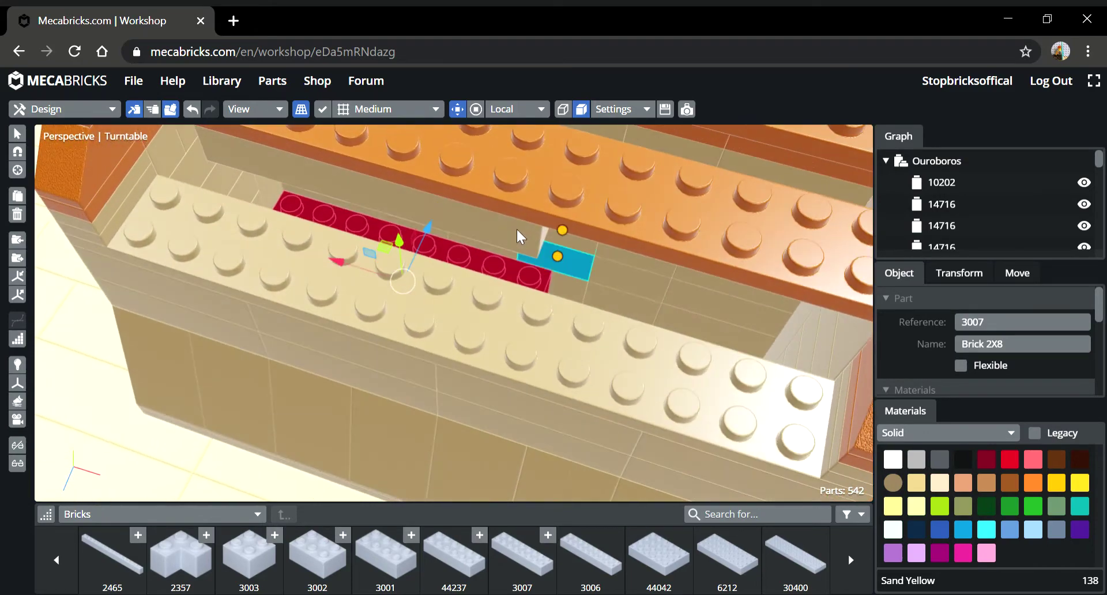
click(555, 257)
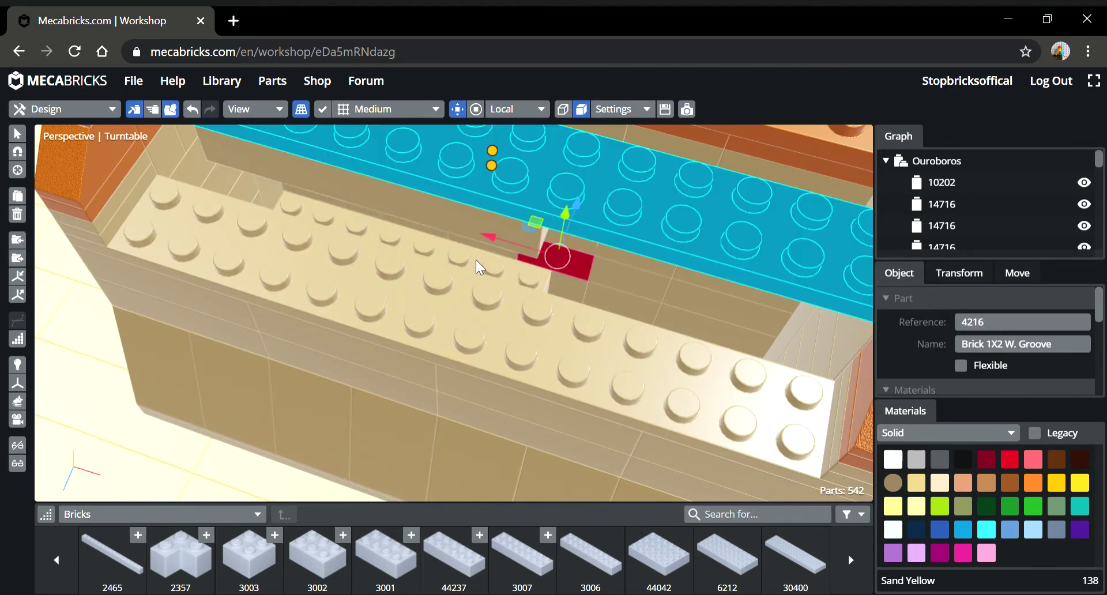
key(ctrl+y)
key(ctrl+y)
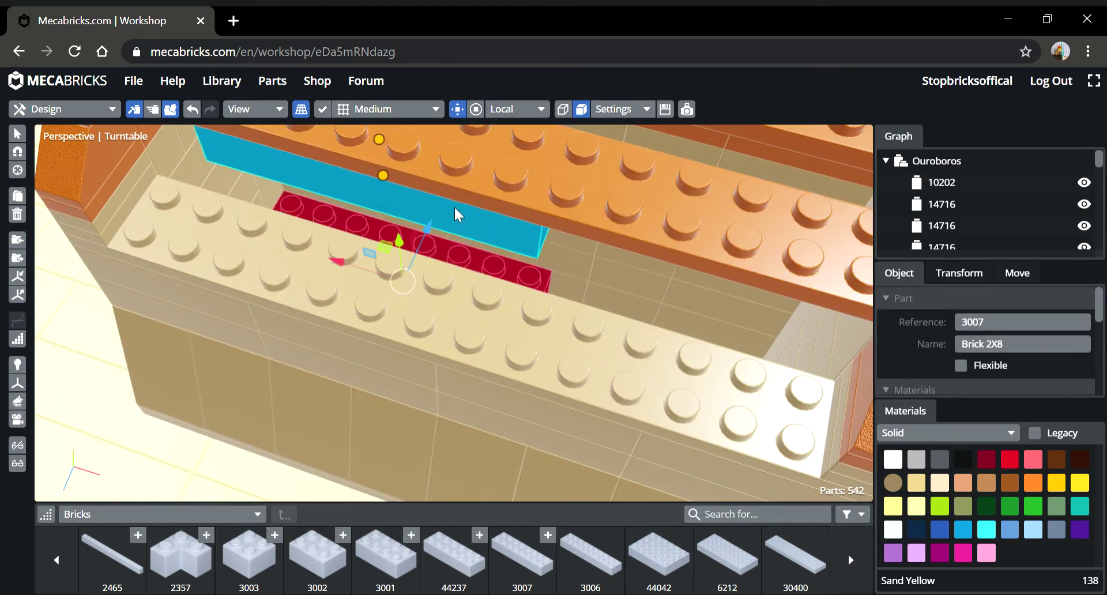
- Reposition the Brick 2X8 in the gap, lowering it by 3.2 mm and aligning it beneath the lower orange plate
right_drag(483, 185, 359, 200)
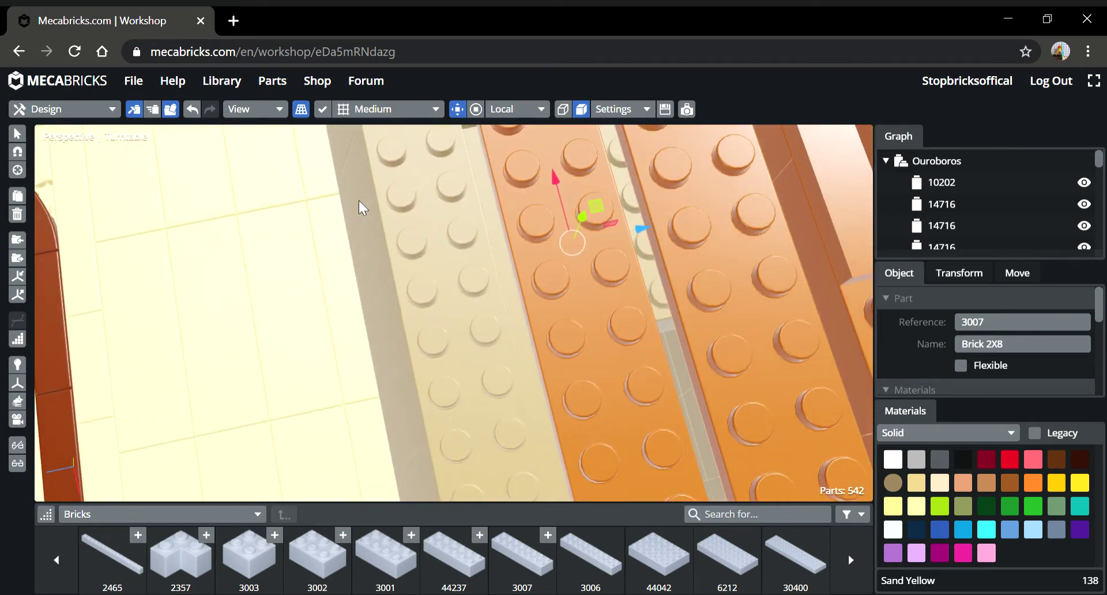
click(629, 197)
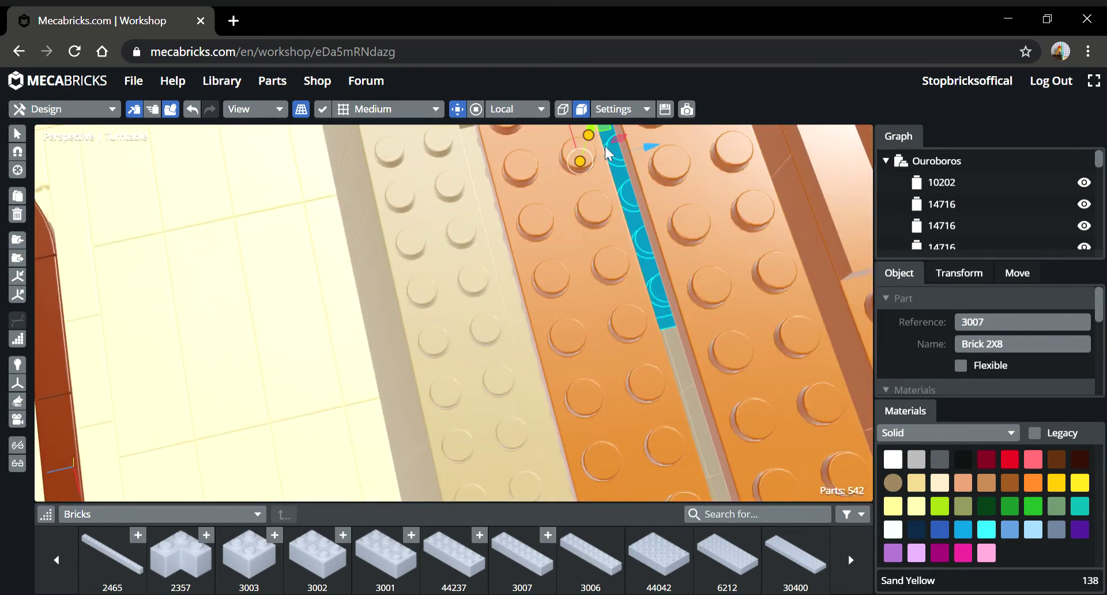
drag(598, 128, 385, 202)
right_drag(292, 288, 414, 268)
drag(414, 269, 397, 205)
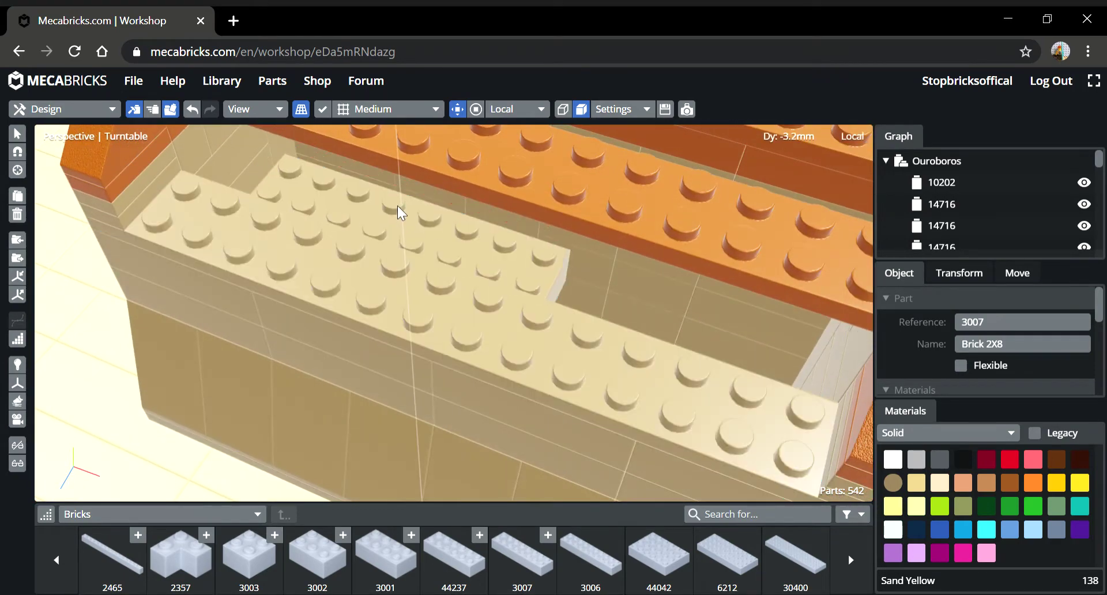
right_drag(419, 218, 401, 256)
drag(400, 255, 546, 299)
drag(584, 334, 614, 324)
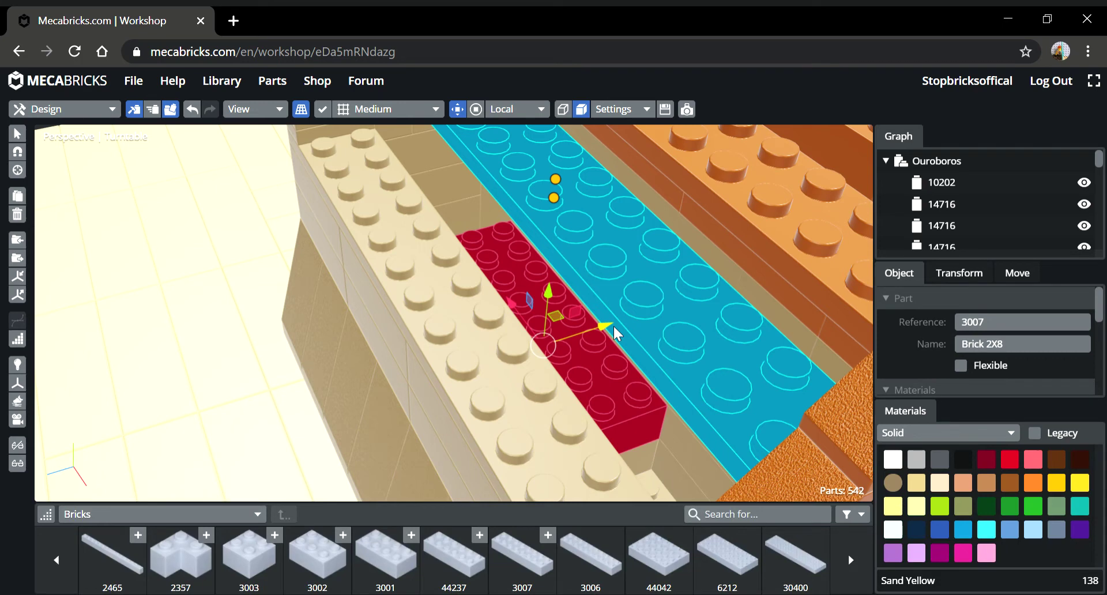
- Add more Brick 2X8 pieces inside the building and raise the last one to stack it above the others
click(464, 562)
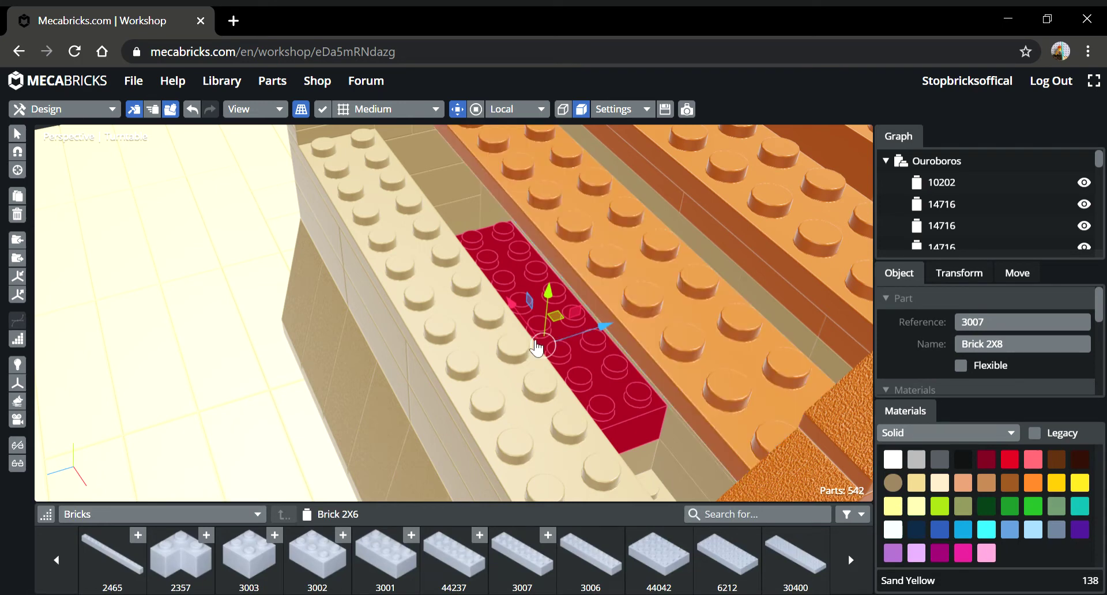
click(193, 109)
click(525, 549)
mouse_move(546, 293)
mouse_down()
mouse_move(558, 247)
mouse_move(555, 289)
mouse_move(624, 147)
mouse_move(613, 218)
mouse_up()
drag(522, 585, 562, 210)
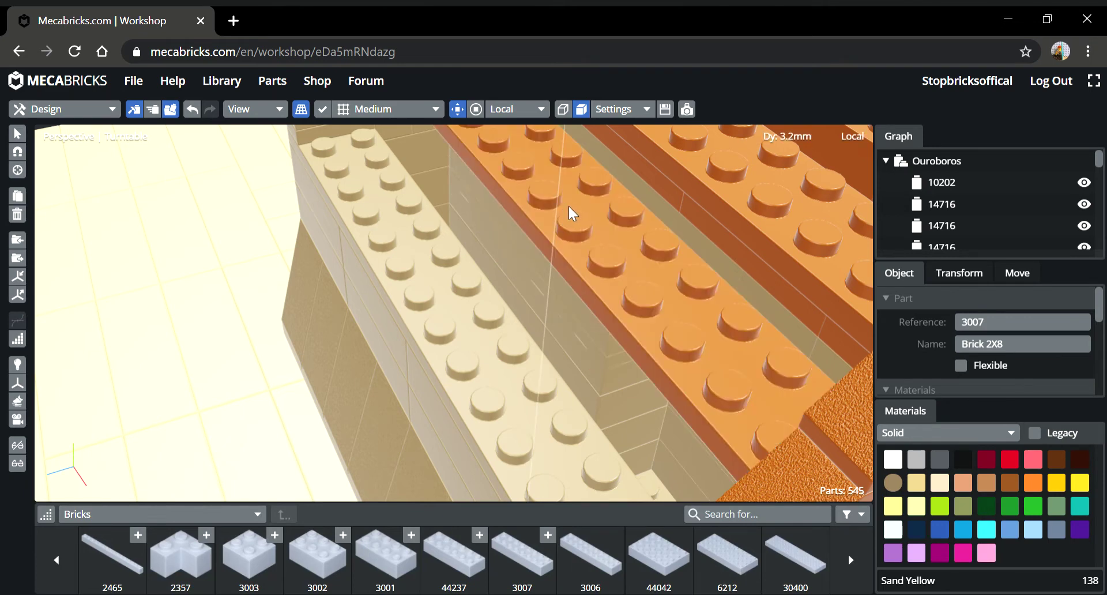
click(572, 210)
- Add a Brick 2X6, raise it onto the lower row of bricks, and slide it to the inner side wall
drag(566, 447, 710, 485)
drag(453, 564, 337, 158)
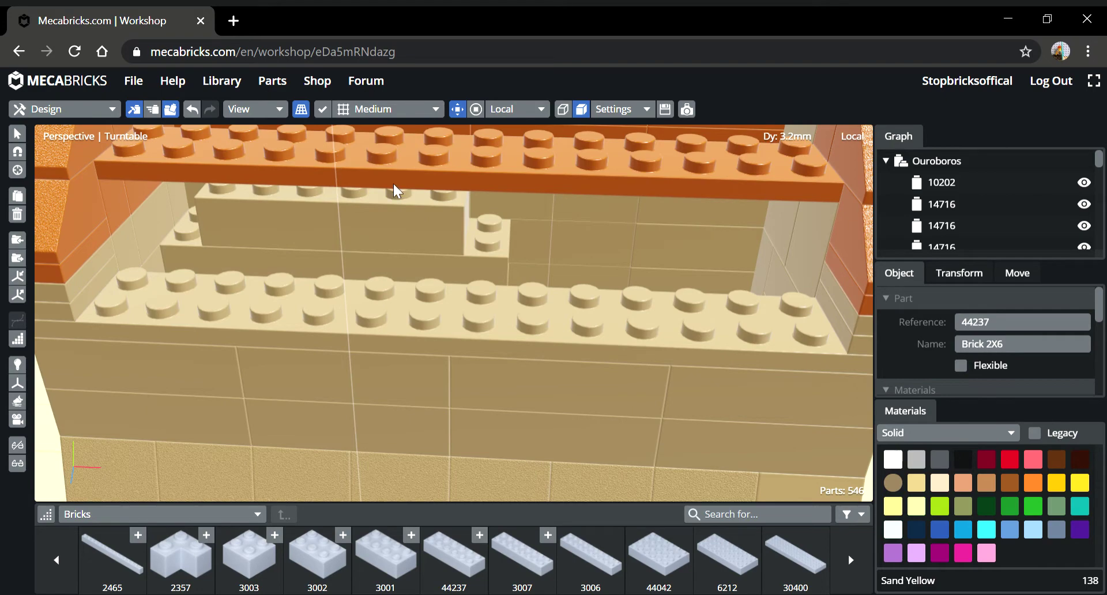
drag(272, 227, 234, 226)
- Add a Brick 2X2 and move it to the free end of the row, beside the Brick 2X6
drag(267, 576, 282, 208)
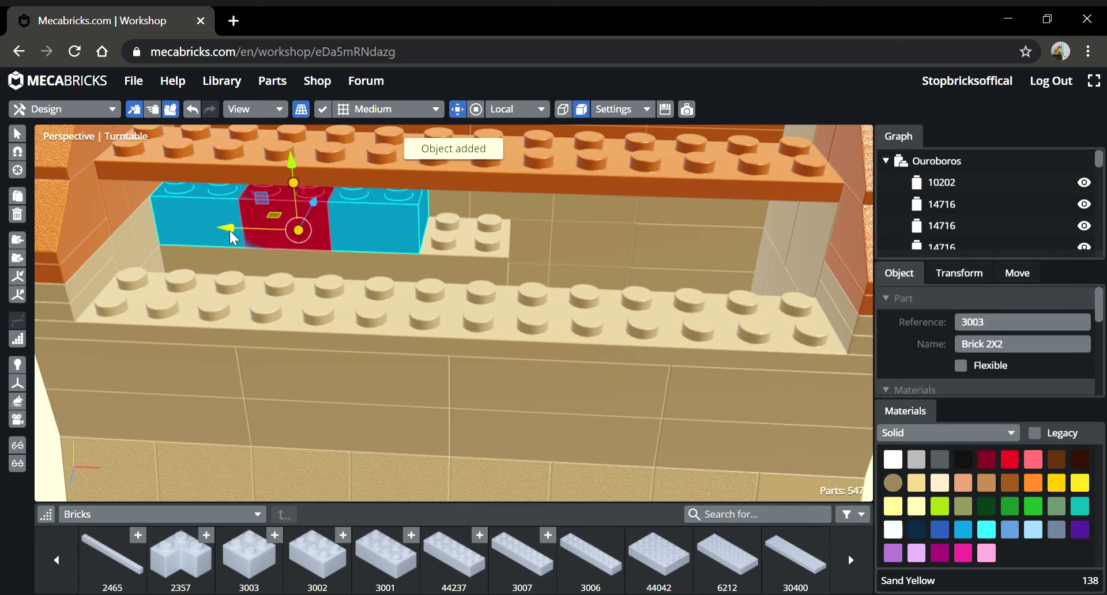
click(405, 258)
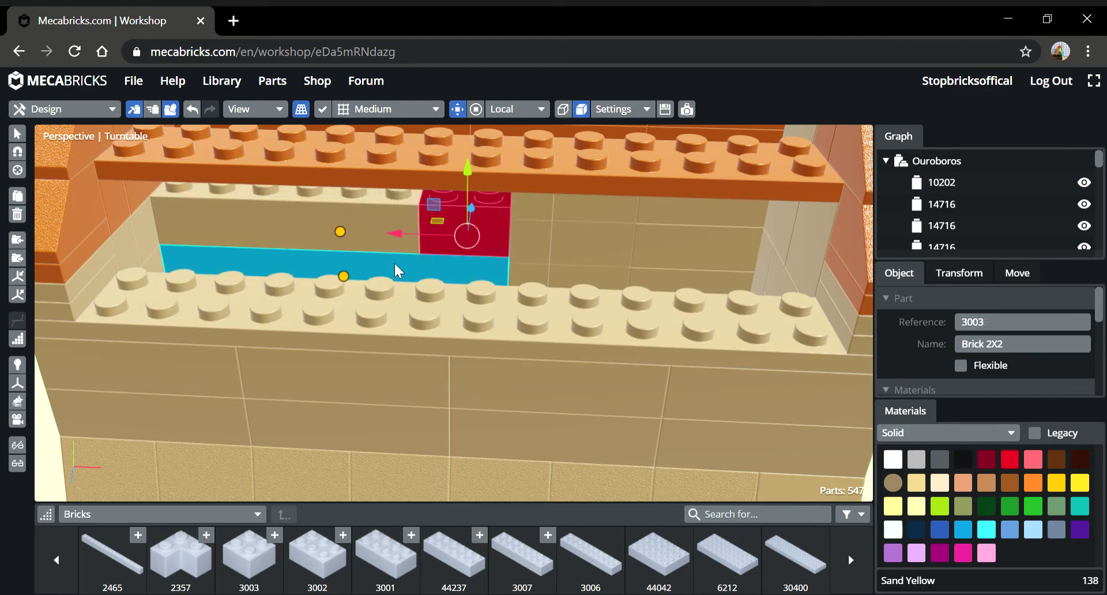
right_drag(523, 180, 340, 211)
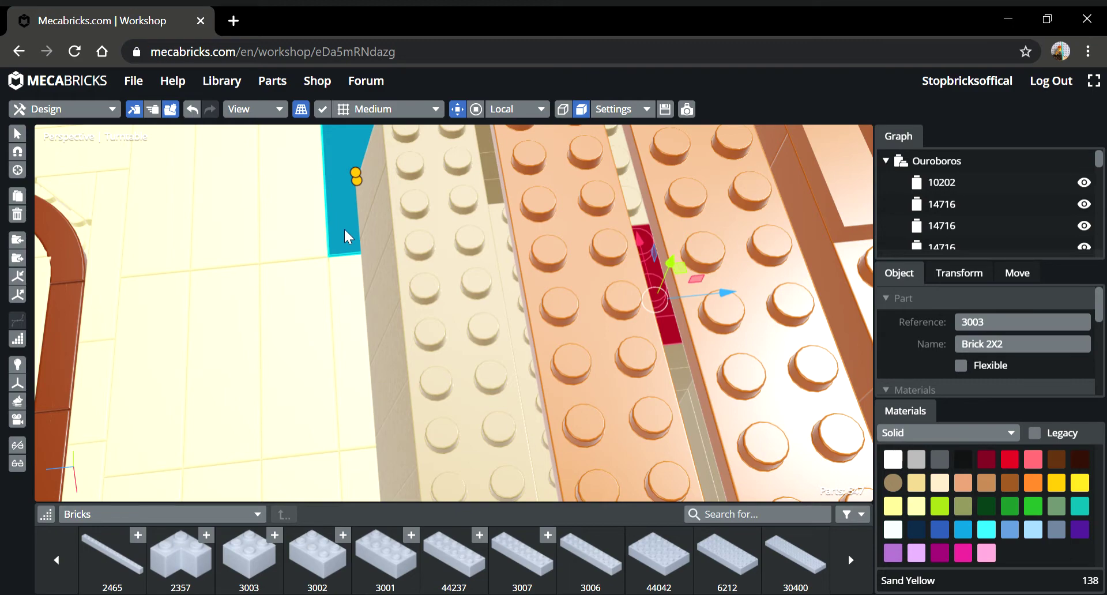
right_drag(486, 224, 700, 186)
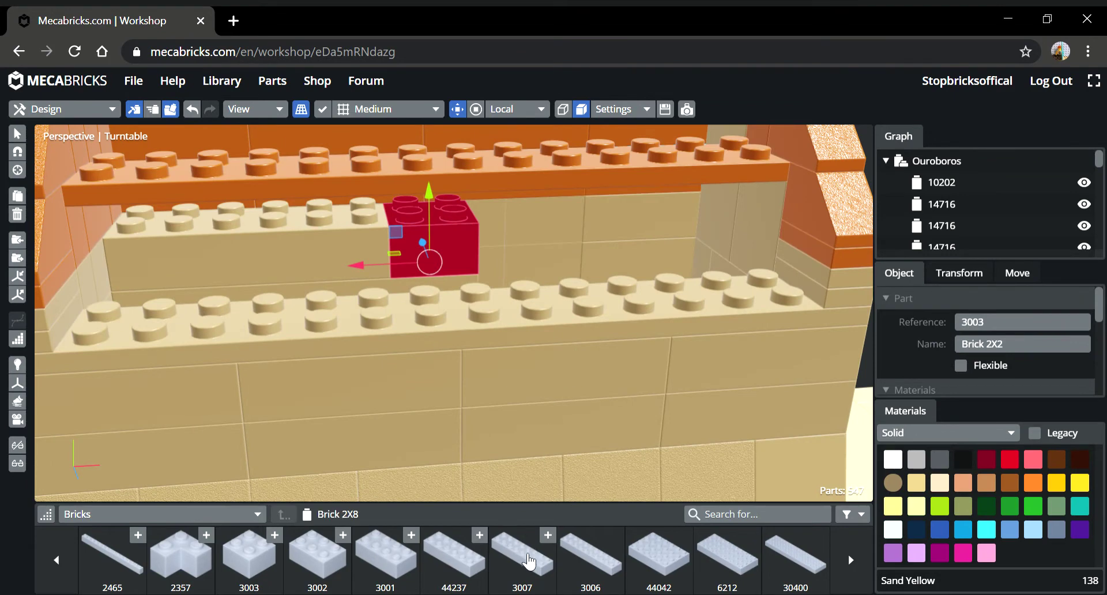
- Add a Brick 2X8, raise it by 9.6 mm, and shift it along the inside of the back wall
drag(529, 565, 443, 147)
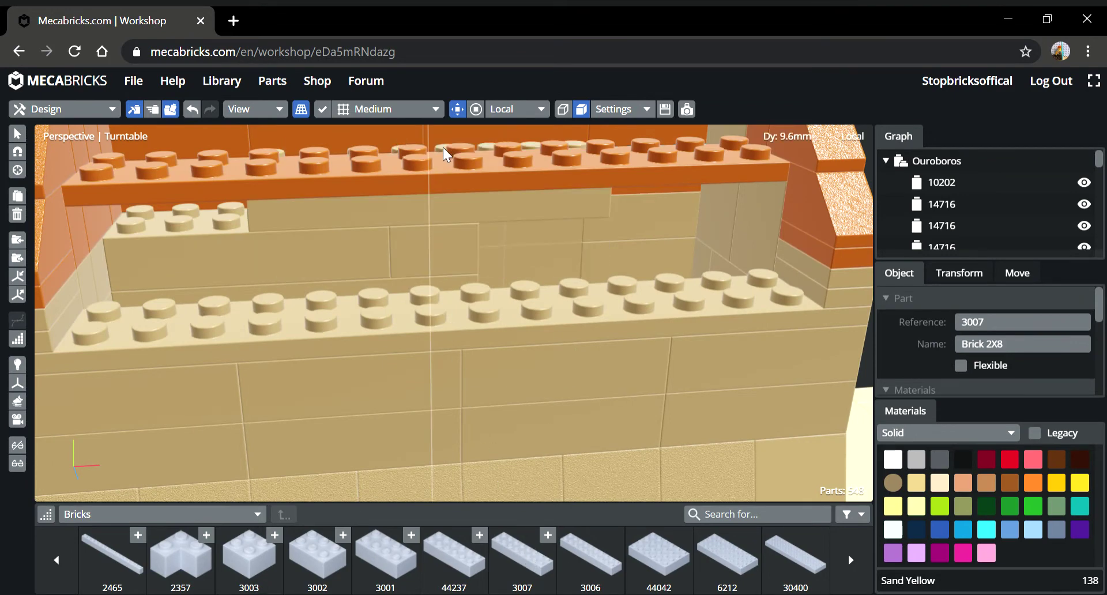
drag(378, 216, 249, 227)
drag(413, 270, 417, 243)
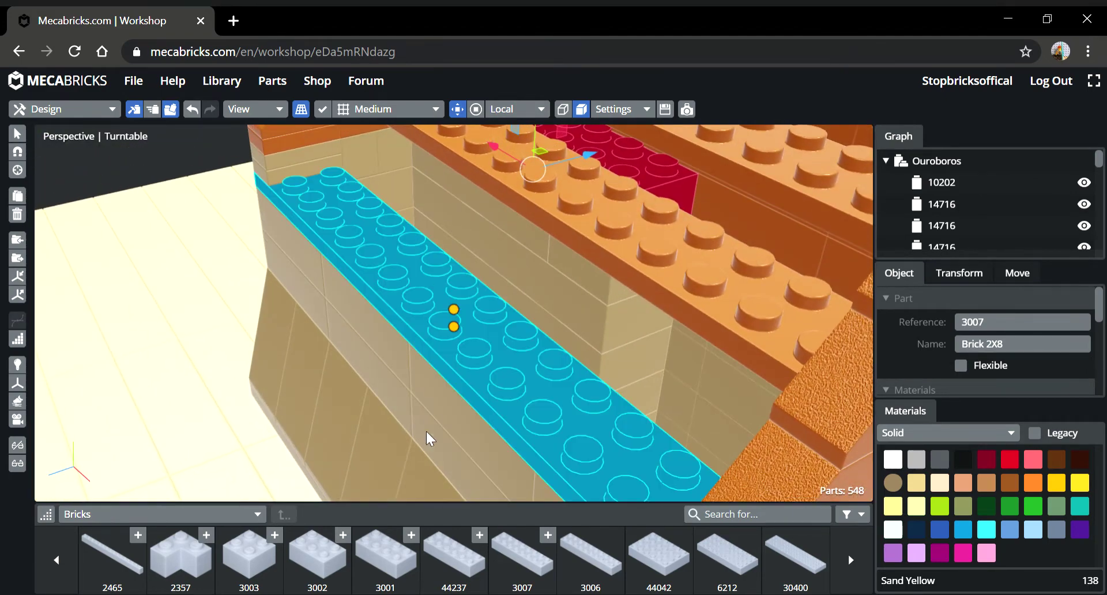
- Add another Brick 2X8 along the inside of the back wall and raise it onto the one below
drag(546, 589, 552, 88)
drag(551, 340, 679, 389)
click(679, 390)
right_drag(411, 226, 473, 261)
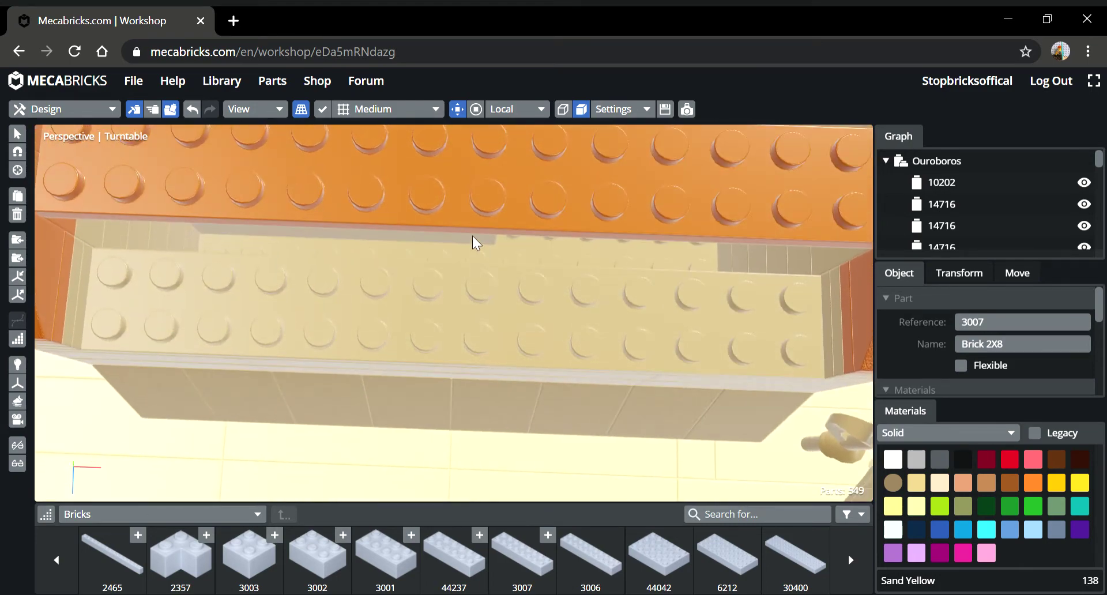
- Select the Brick 2X8 beneath the orange row, add a Brick 2X6, and slide it to the free end beside the 2X8
click(473, 236)
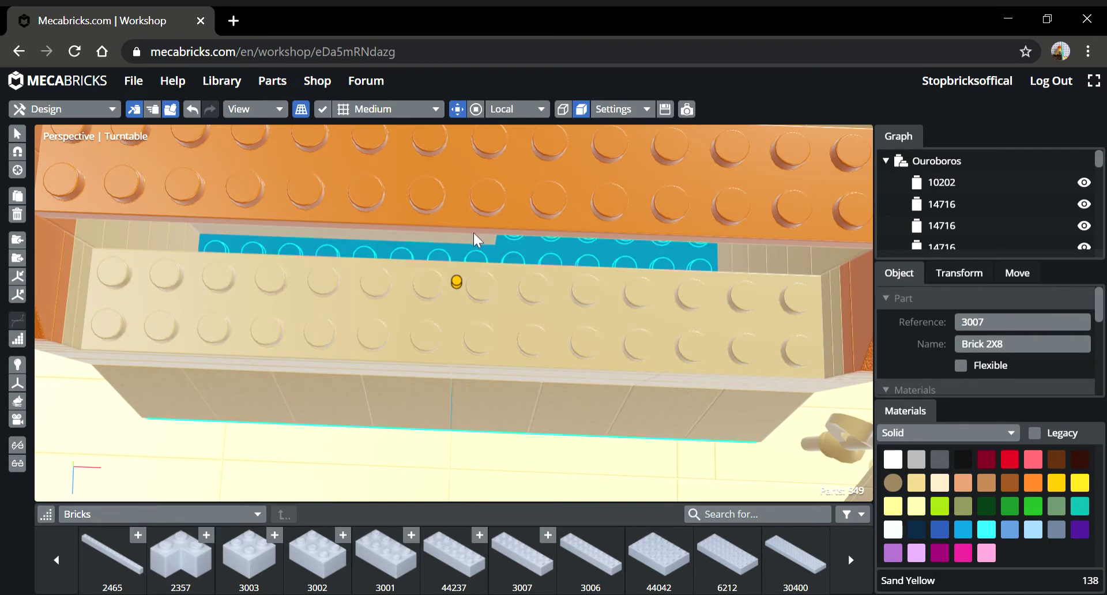
click(474, 235)
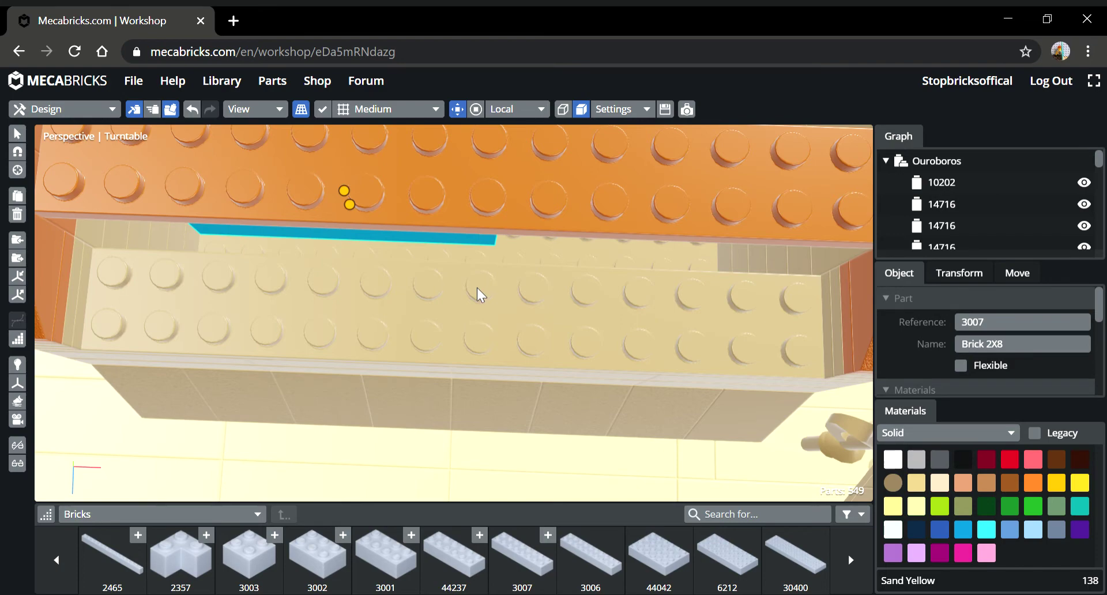
ctrl+click(392, 229)
key(1)
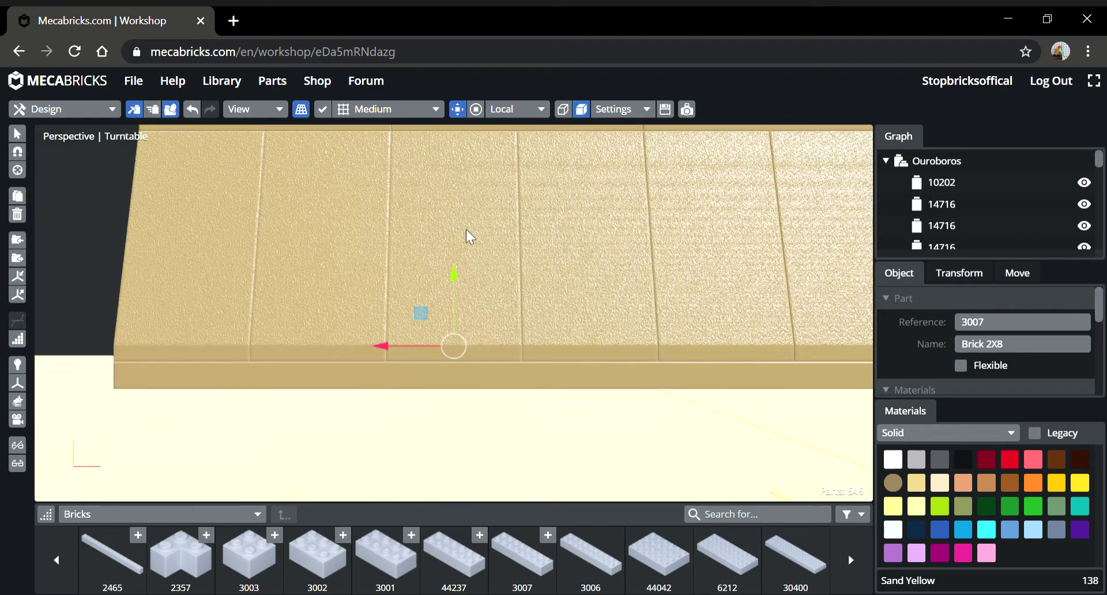
drag(466, 229, 510, 252)
right_drag(496, 291, 553, 377)
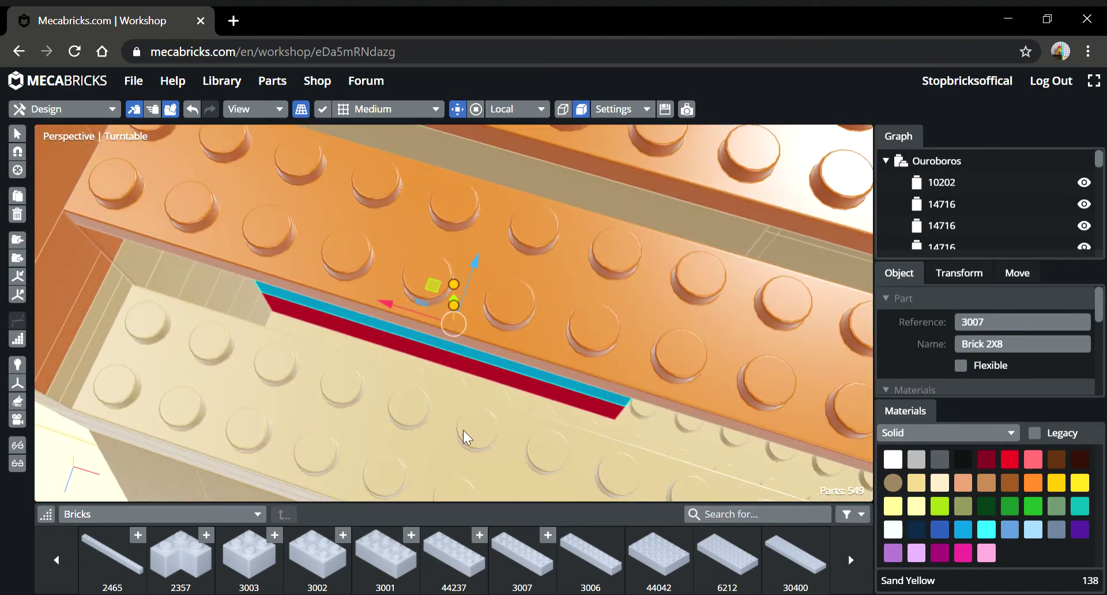
drag(471, 571, 704, 406)
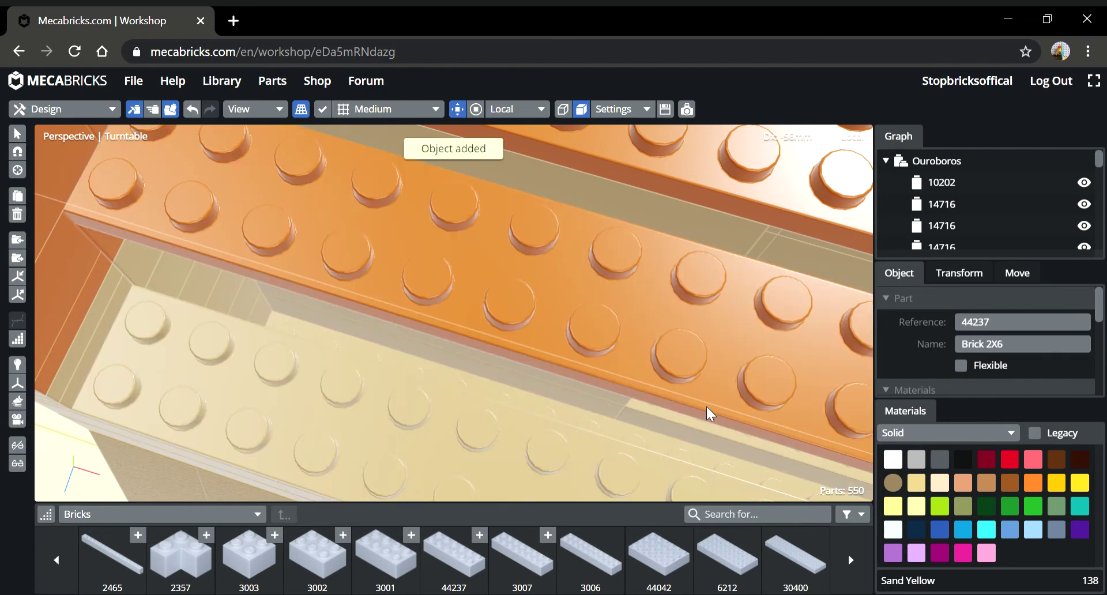
click(694, 402)
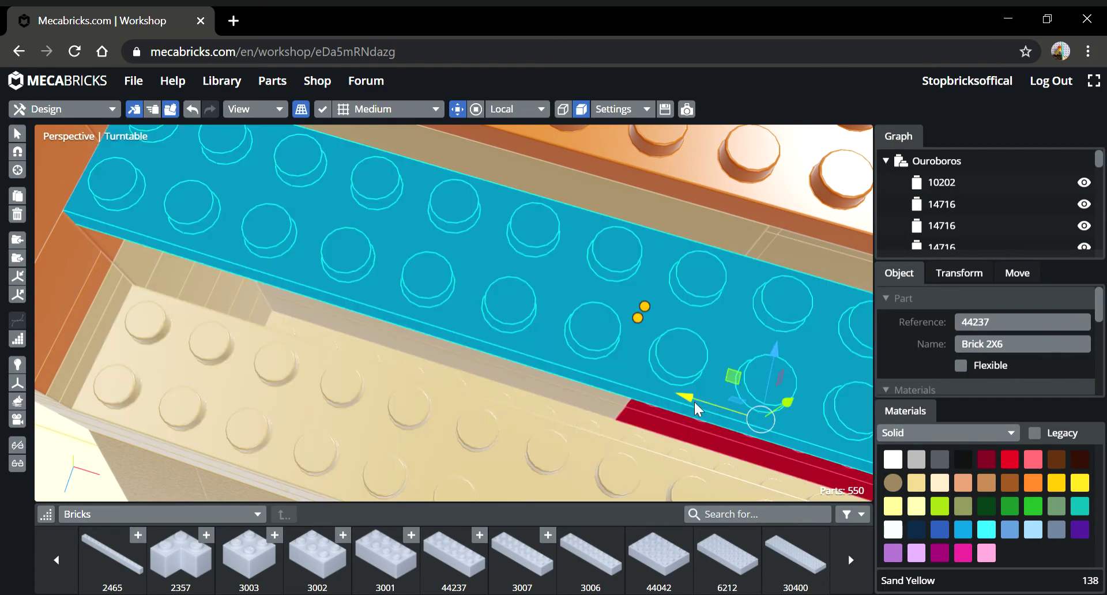
- Stack three more Brick 2X6 pieces on the first one, raising each a level above the last
drag(479, 568, 810, 379)
drag(732, 417, 601, 478)
right_drag(759, 459, 845, 468)
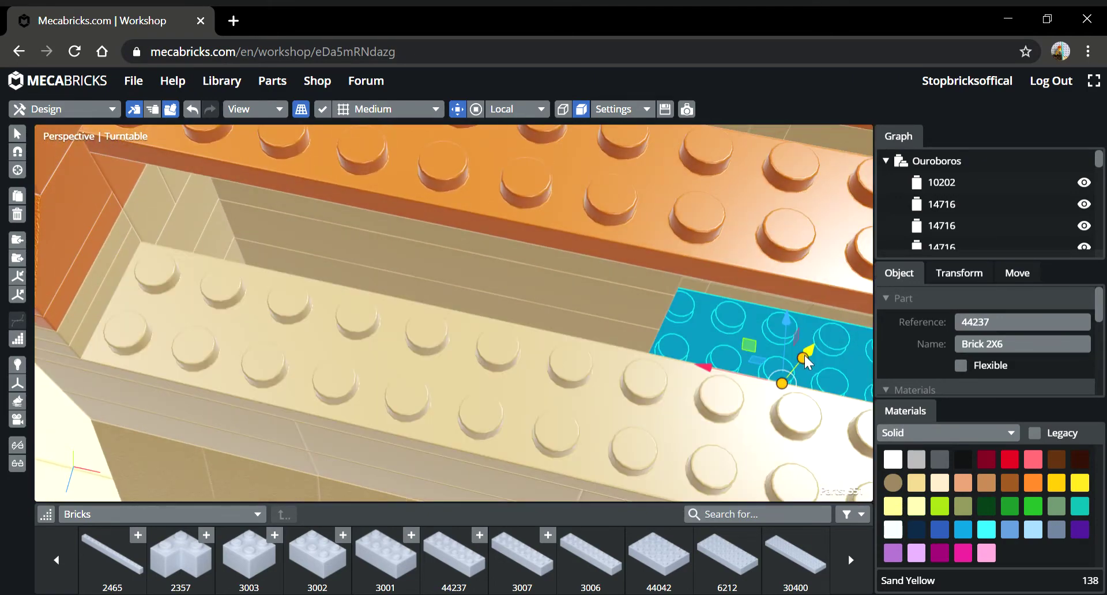
mouse_move(804, 353)
mouse_down()
mouse_move(818, 357)
mouse_move(797, 372)
mouse_up()
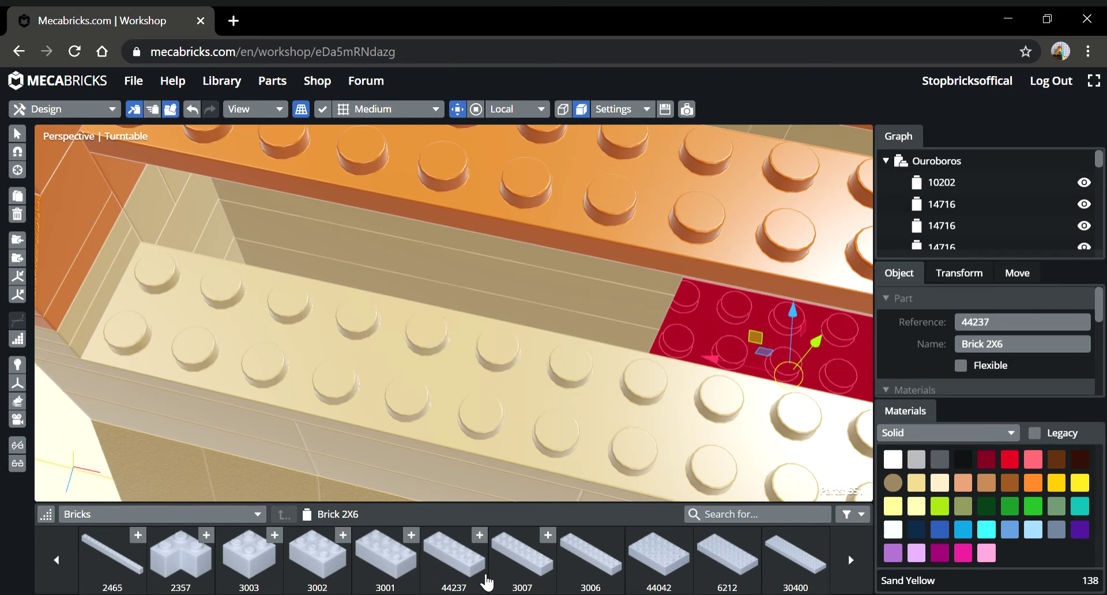
click(459, 555)
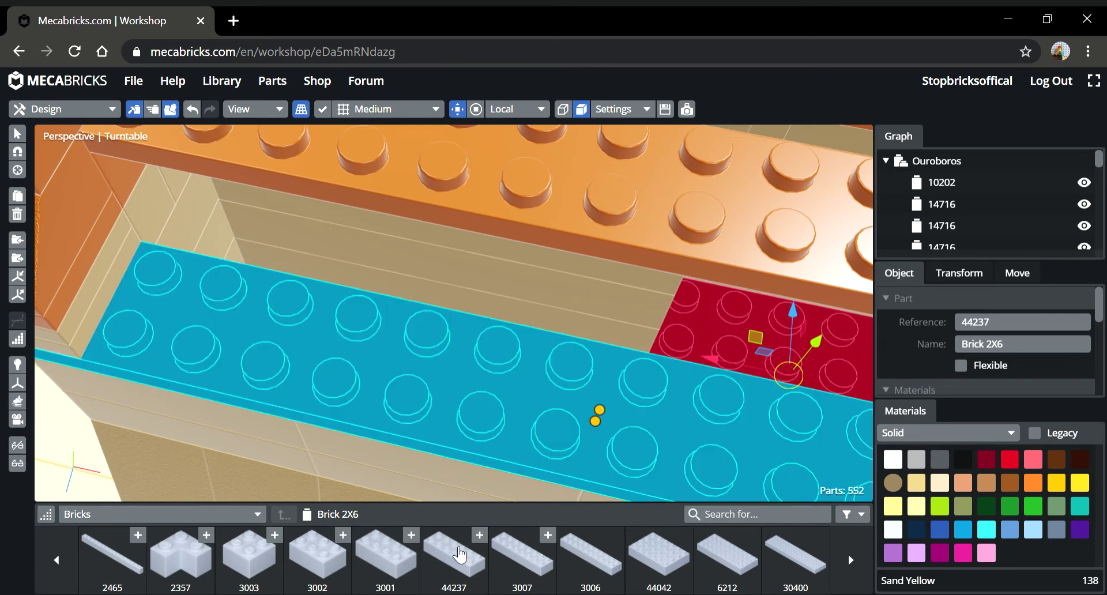
drag(812, 344, 846, 322)
click(710, 368)
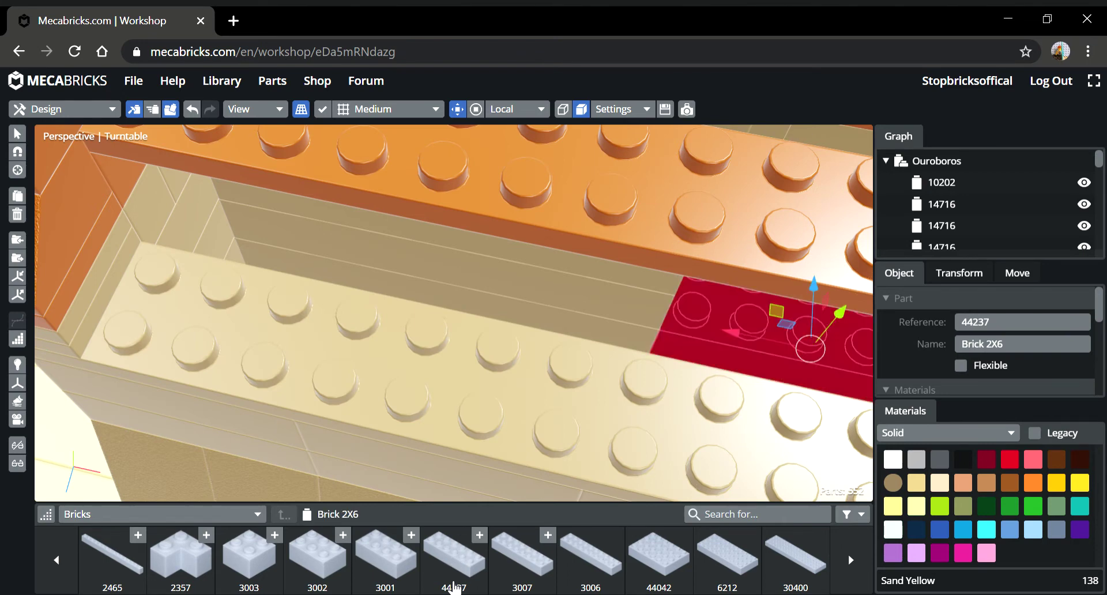
key(c)
drag(838, 308, 871, 279)
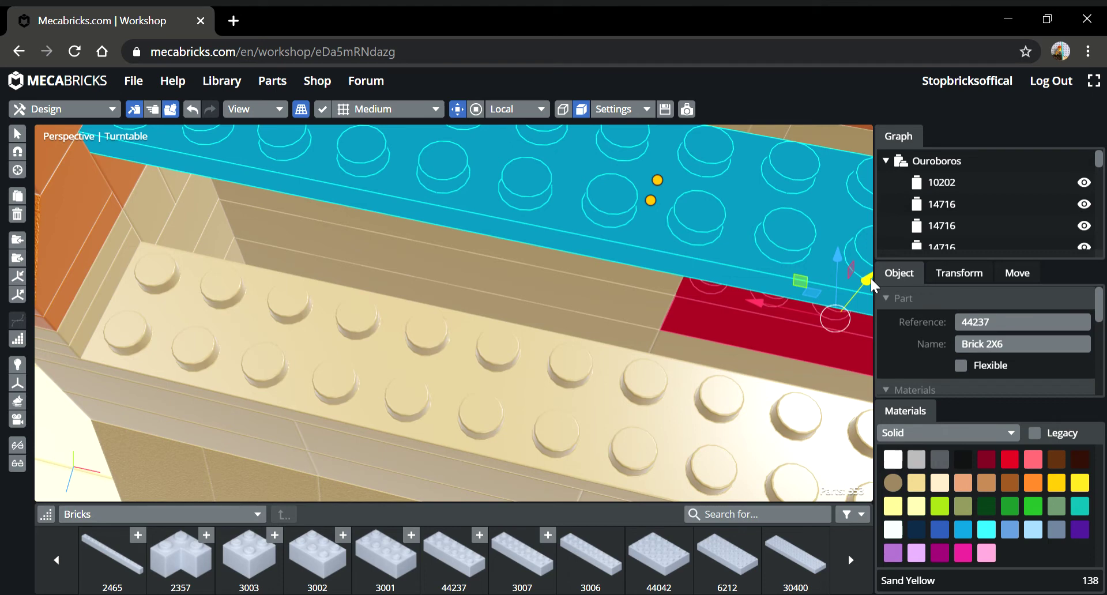
- Continue the Brick 2X6 stack upward with four more pieces inside the back wall
click(470, 561)
drag(866, 274, 734, 355)
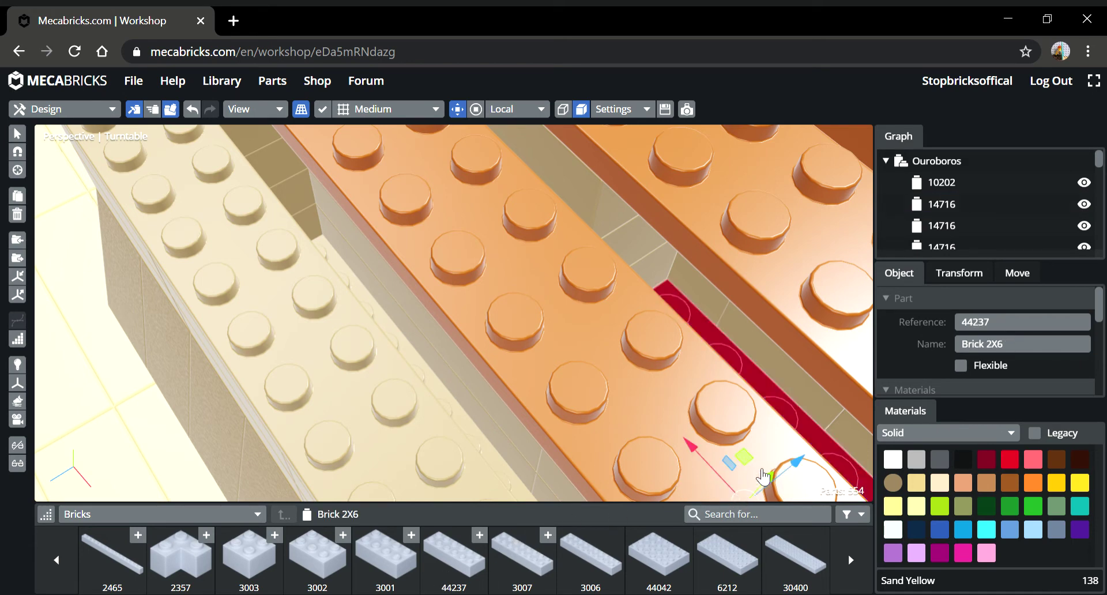
key(ctrl+d)
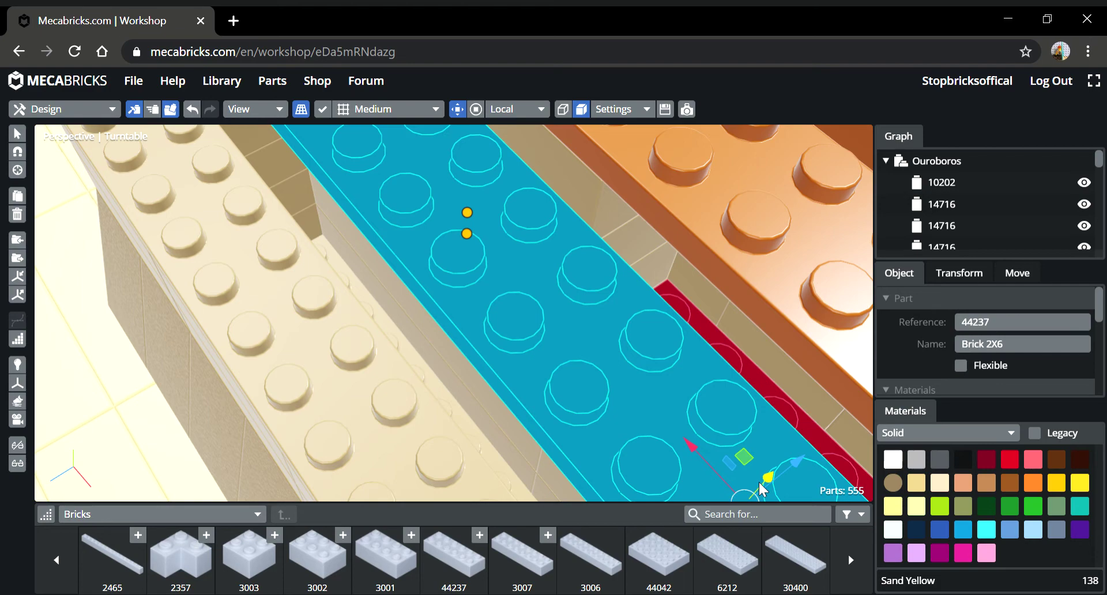
mouse_move(797, 447)
mouse_down()
mouse_move(804, 437)
mouse_move(787, 449)
mouse_up()
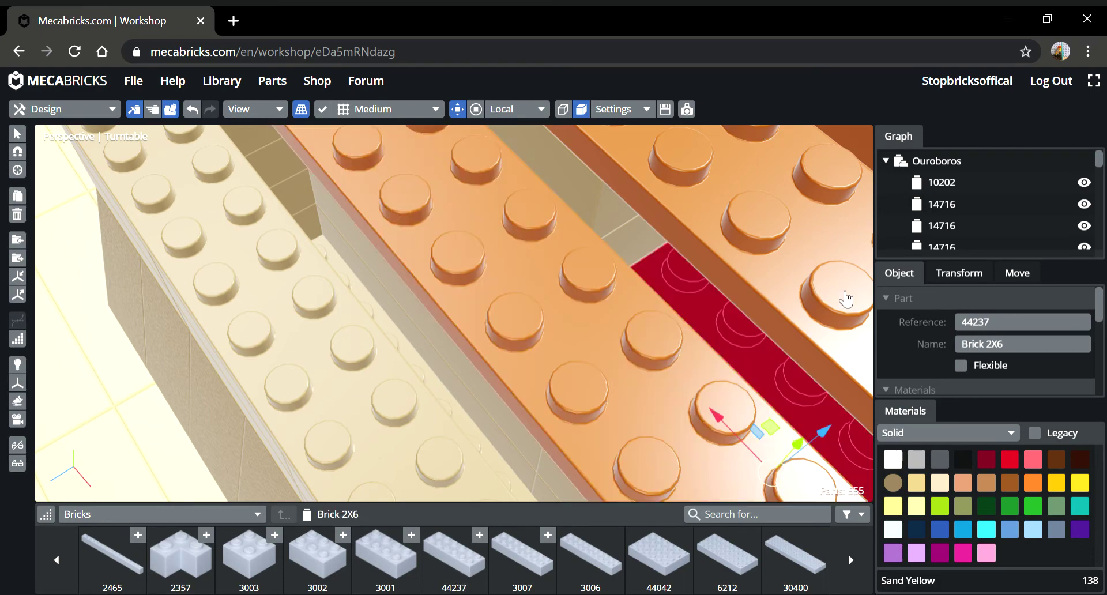
key(ctrl+d)
drag(799, 444, 870, 349)
key(ctrl+d)
- Select the Brick 2X8 under the orange row, add a Brick 2X10, and slide it into the gap behind the front wall
drag(617, 368, 748, 378)
drag(588, 334, 587, 337)
click(587, 337)
click(587, 354)
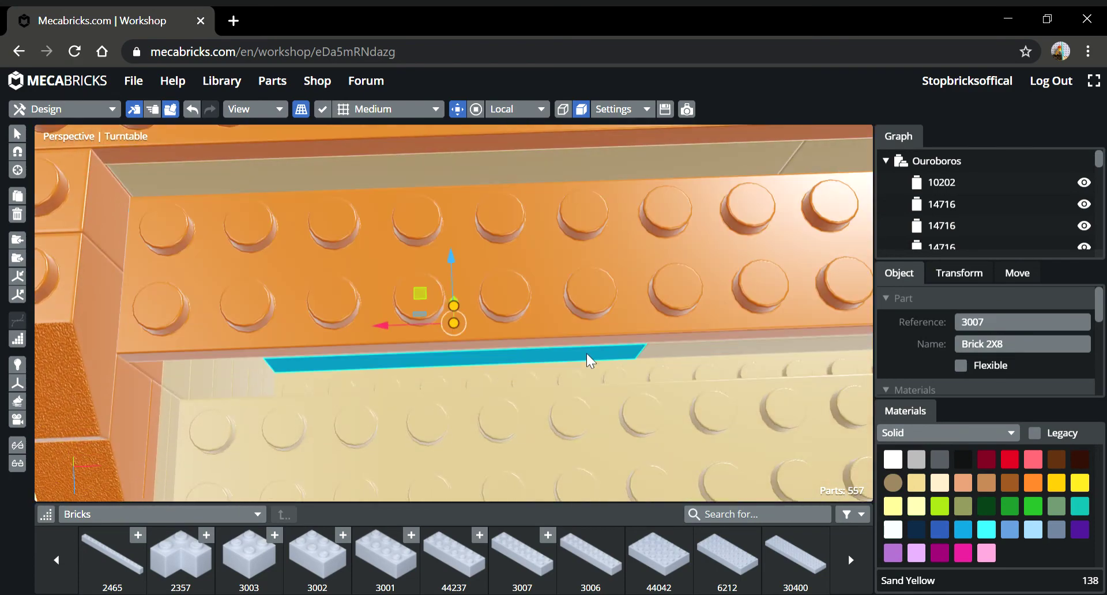
click(579, 577)
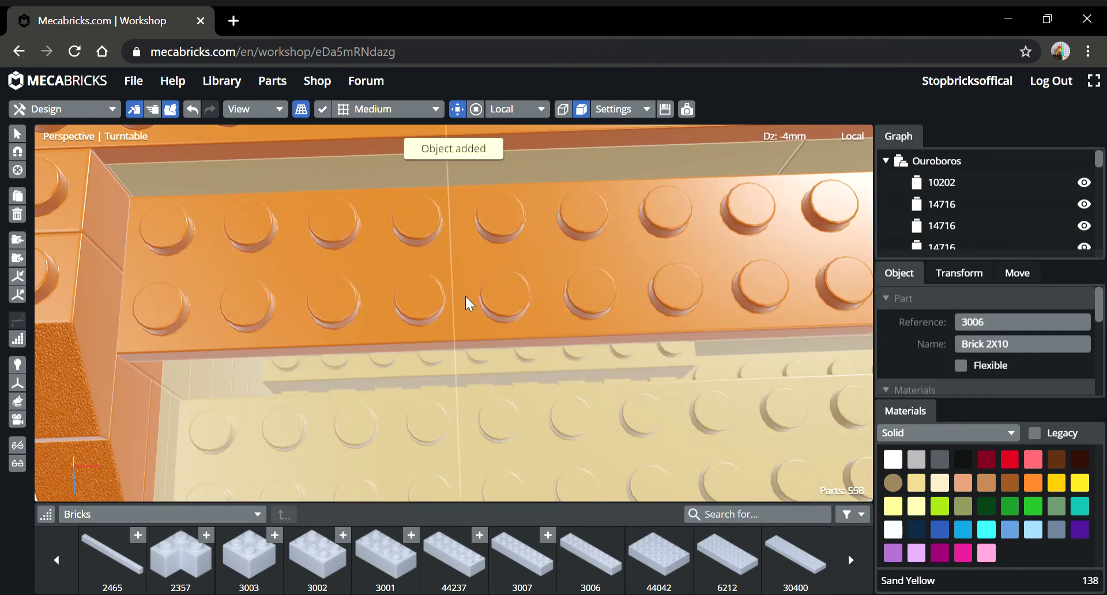
click(479, 332)
click(530, 580)
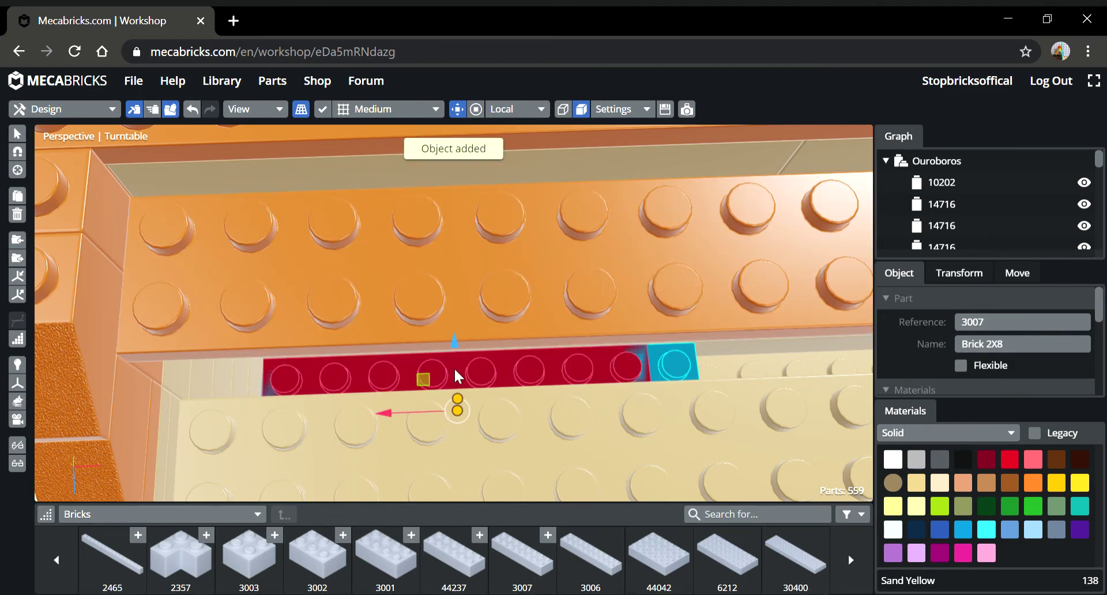
click(188, 107)
click(211, 109)
click(562, 558)
drag(463, 345, 453, 323)
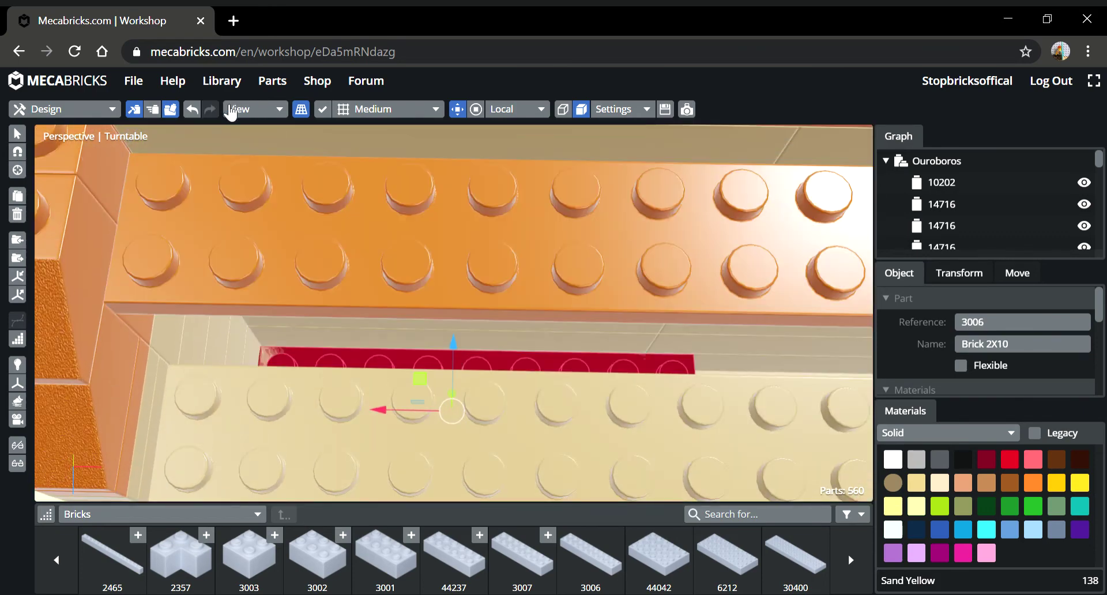
click(202, 114)
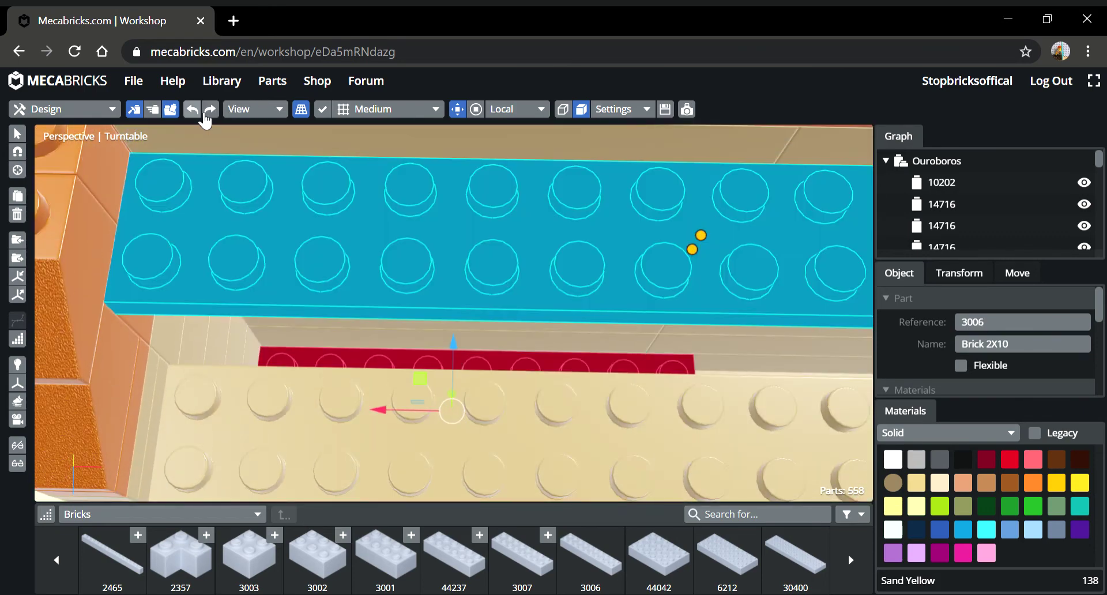
click(192, 109)
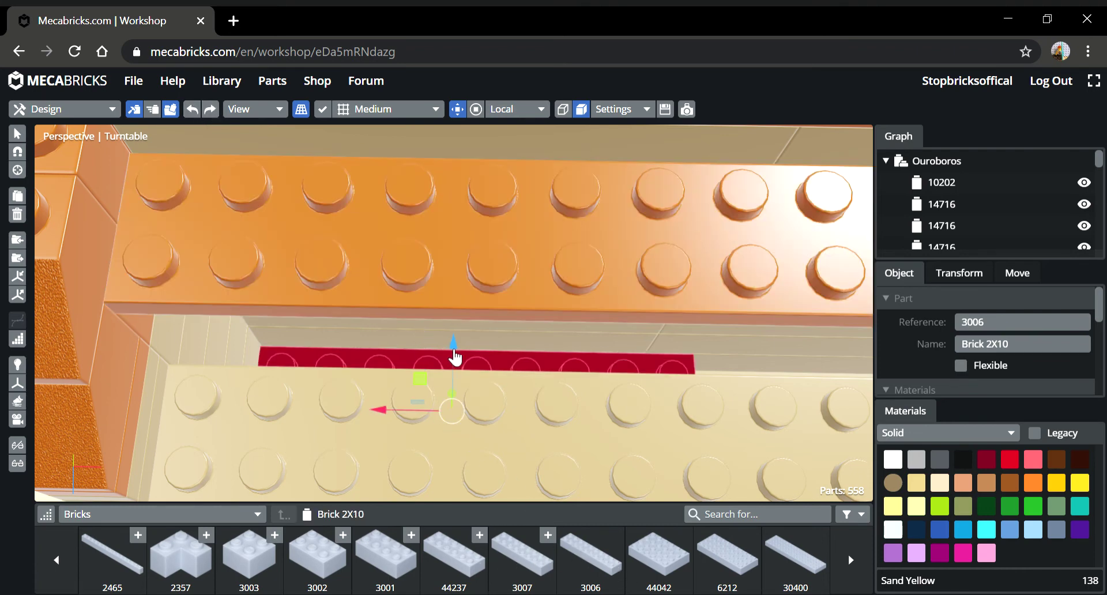
- Add two more Brick 2X10 pieces, raising each onto the 2X10 below it in the gap
drag(452, 393, 456, 421)
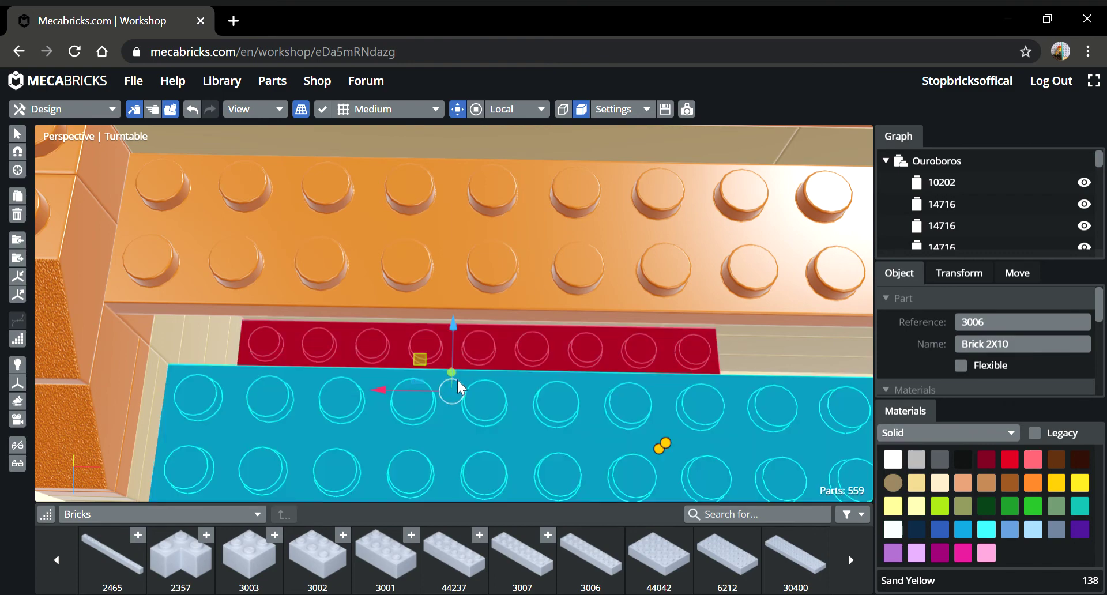
drag(451, 376, 452, 375)
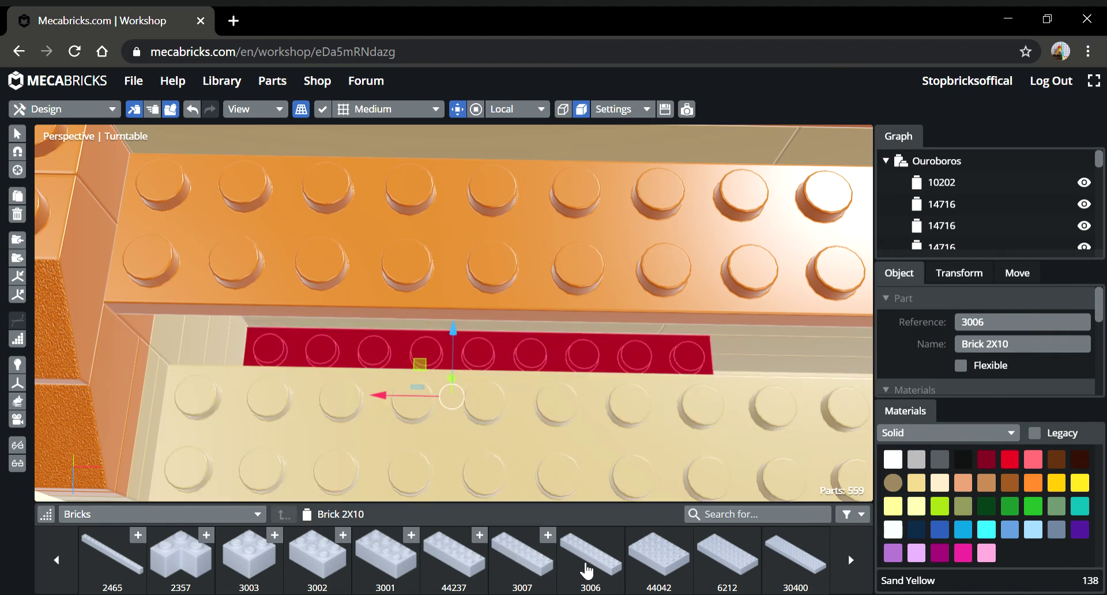
drag(586, 569, 449, 350)
middle_drag(467, 369, 363, 367)
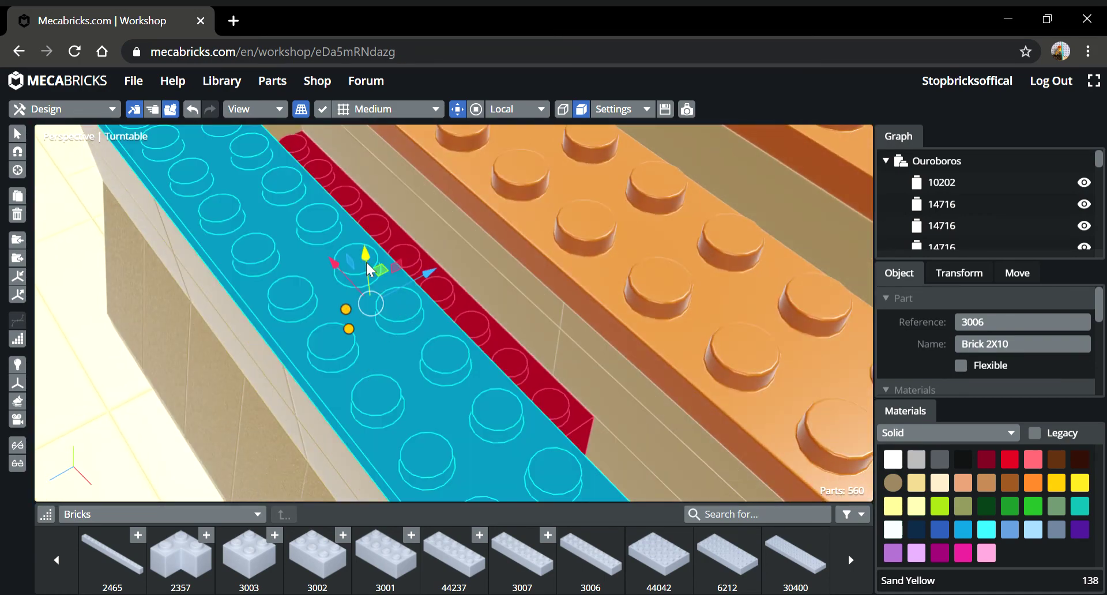
mouse_move(365, 269)
mouse_down()
mouse_move(365, 278)
mouse_move(374, 268)
mouse_up()
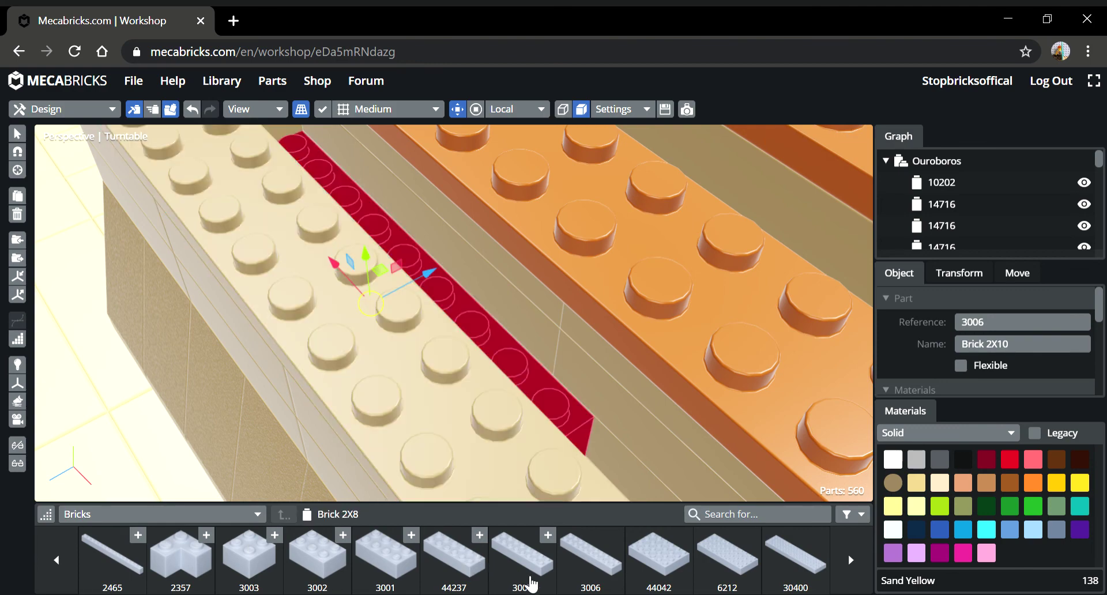
- Extend the Brick 2X10 stack with two further pieces, raising each toward the top of the gap
click(594, 587)
drag(375, 234, 393, 194)
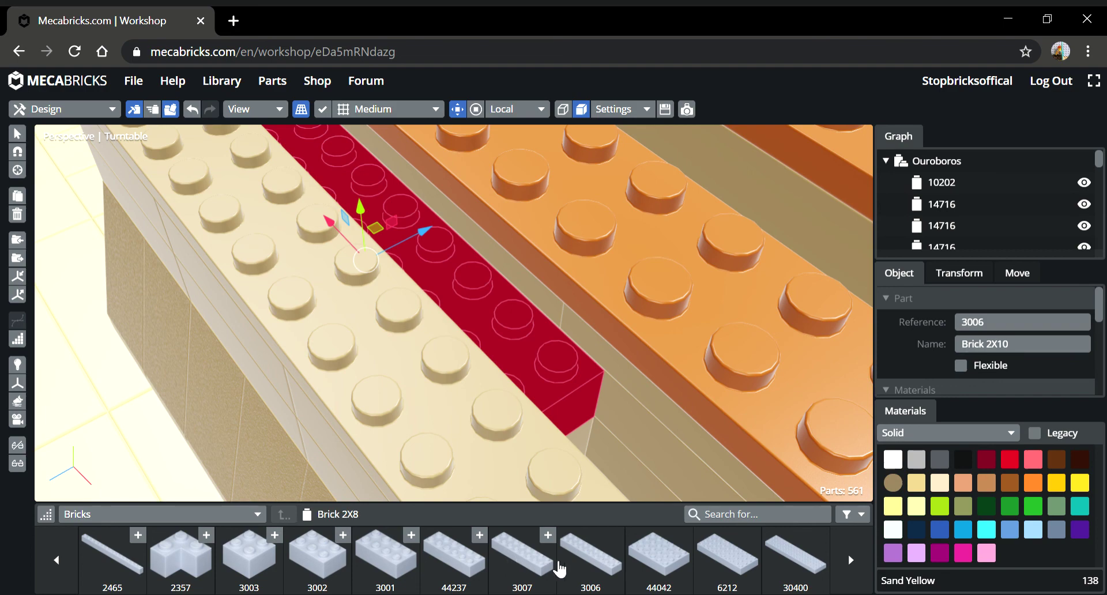
drag(625, 563, 393, 143)
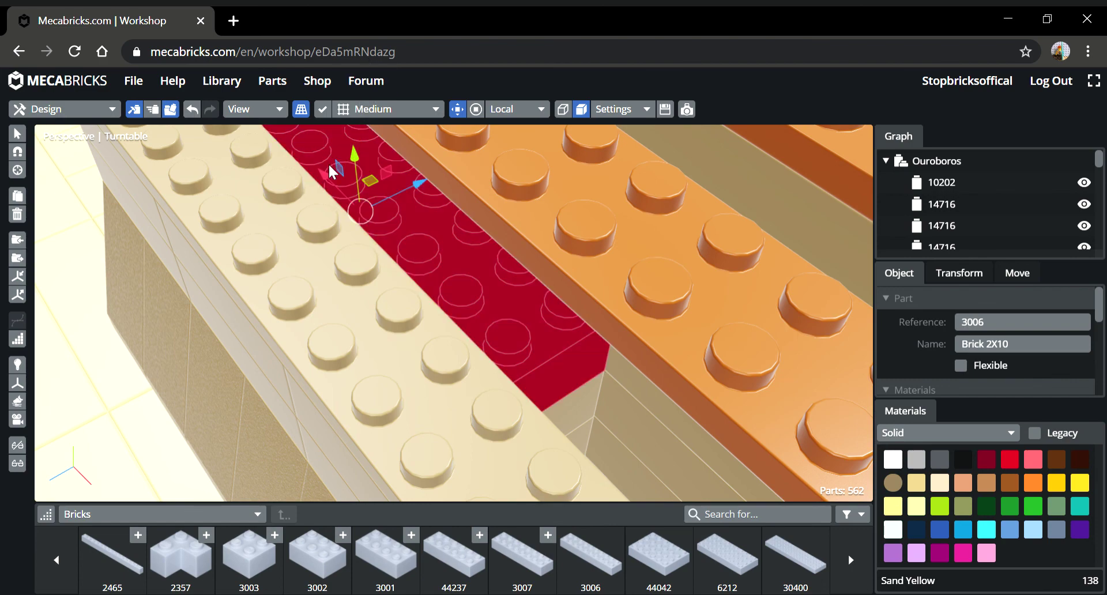
drag(350, 152, 348, 150)
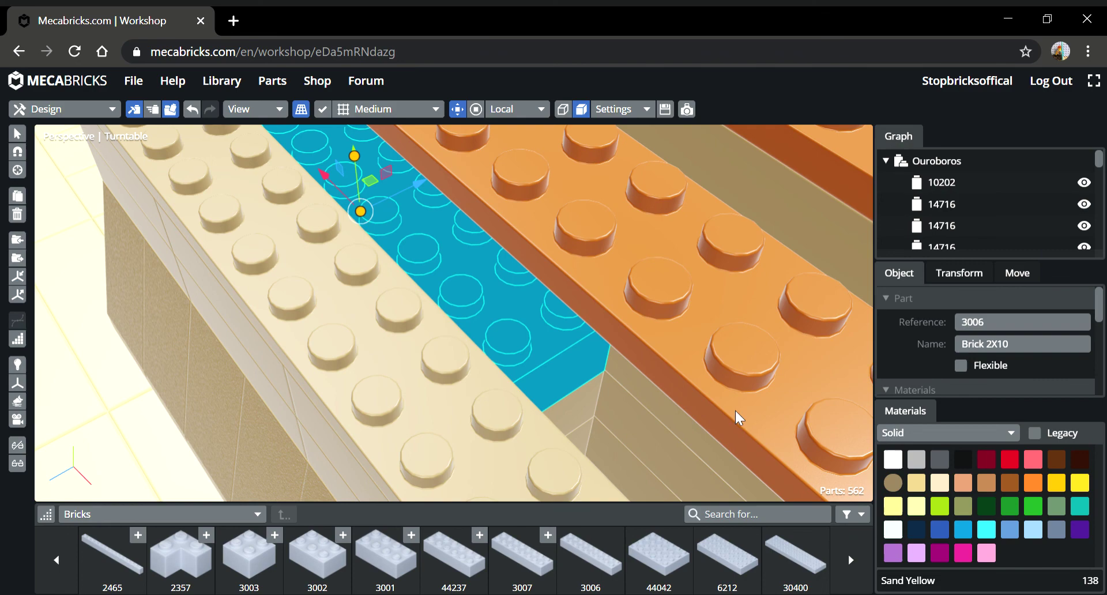